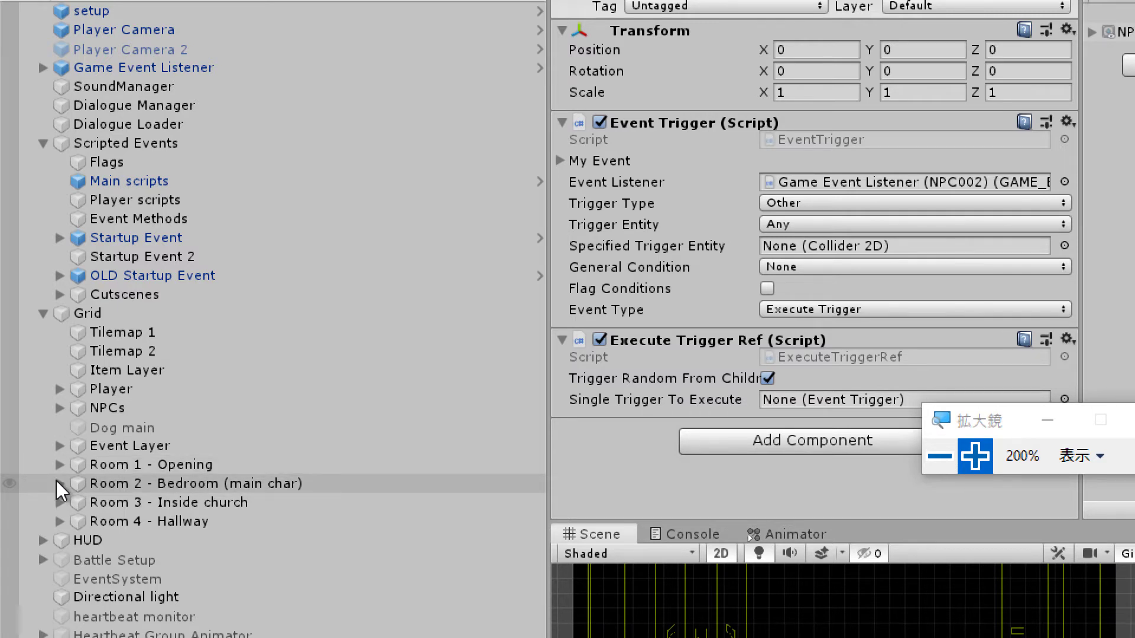
Step: Review the child events of 001 - Opening under Startup Event, and collapse Startup Event again
click(59, 237)
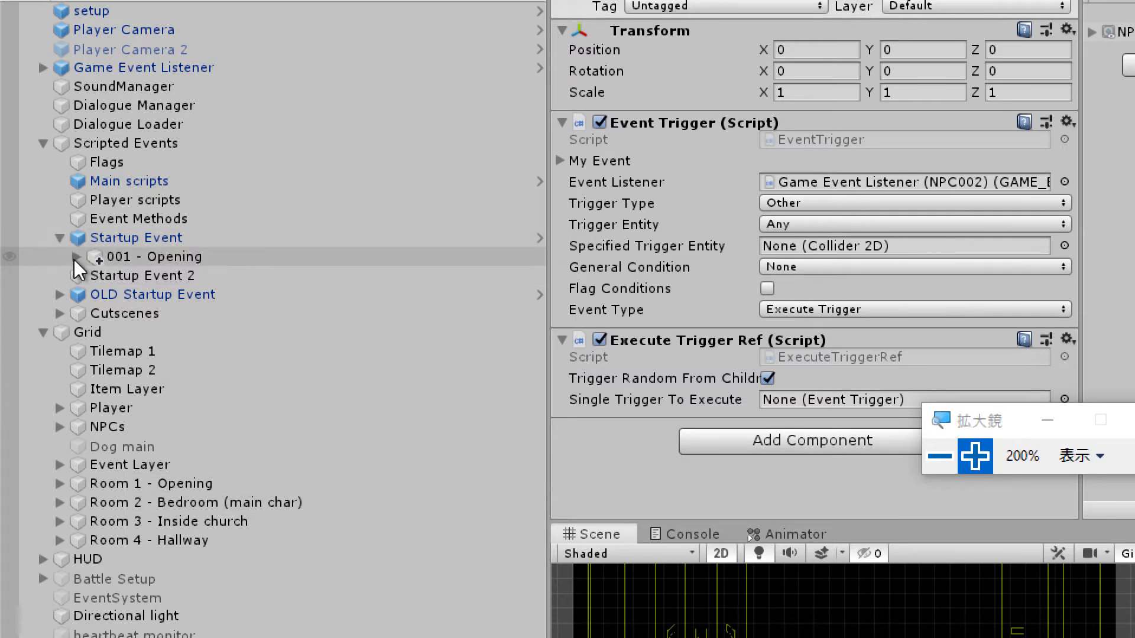
click(76, 258)
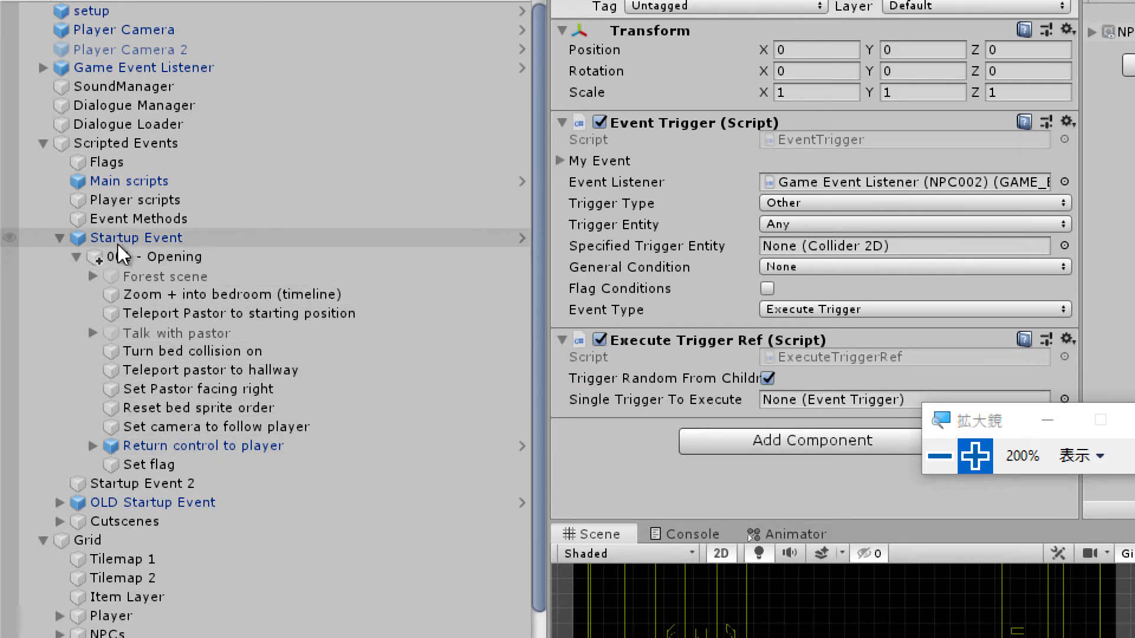
click(61, 239)
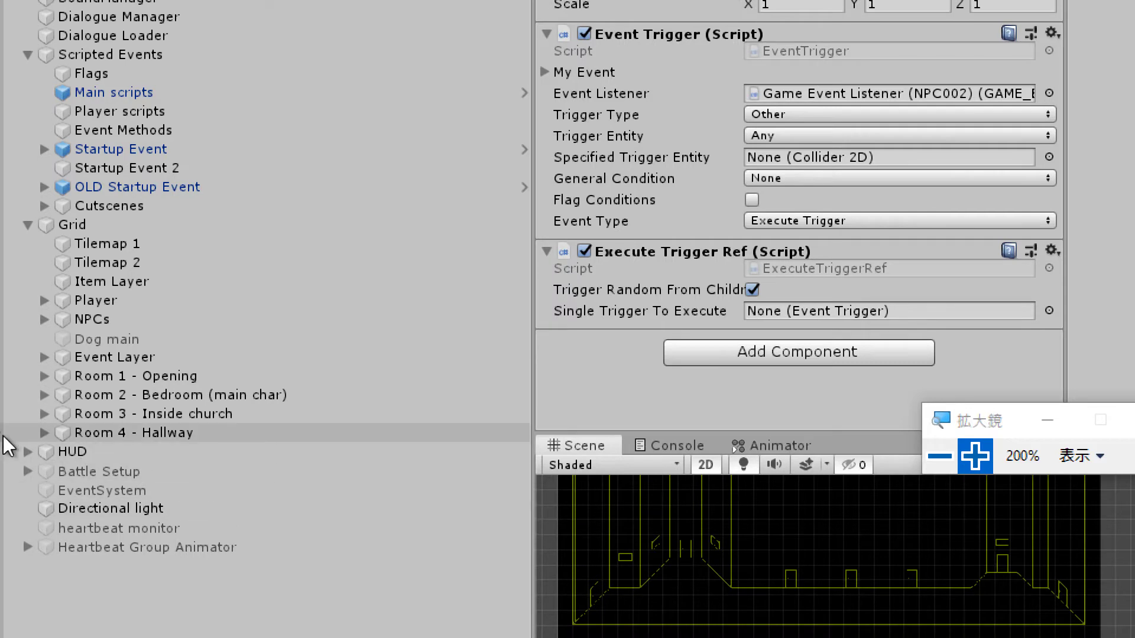
Step: Expand Room 2 - Bedroom (main char) and inspect its Door trigger and the child events of Normal door function
click(54, 399)
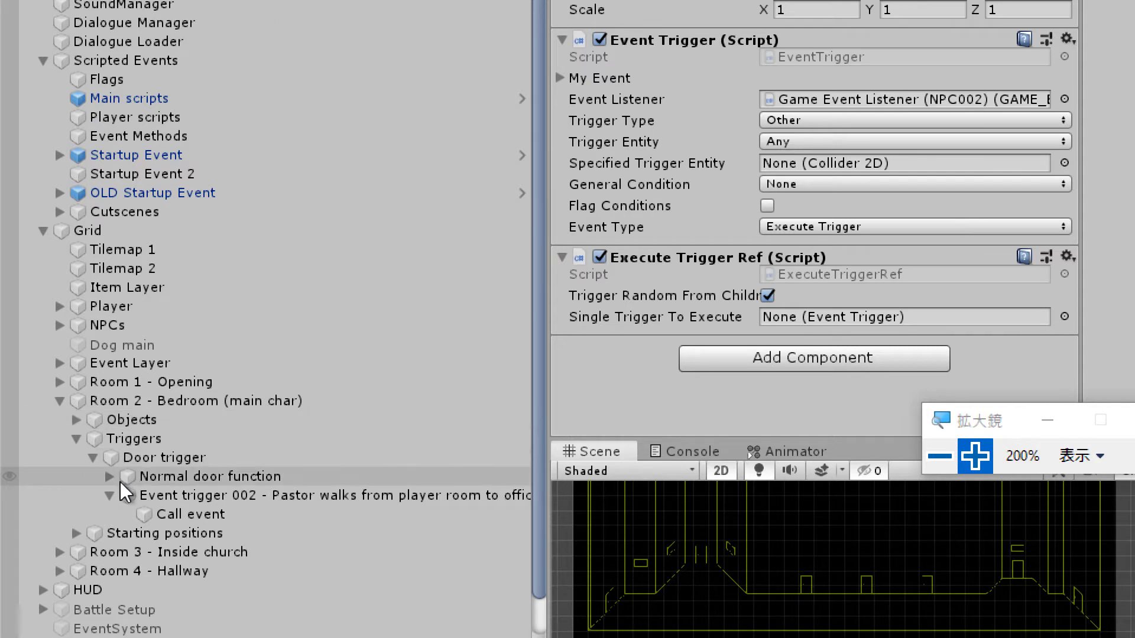
click(157, 459)
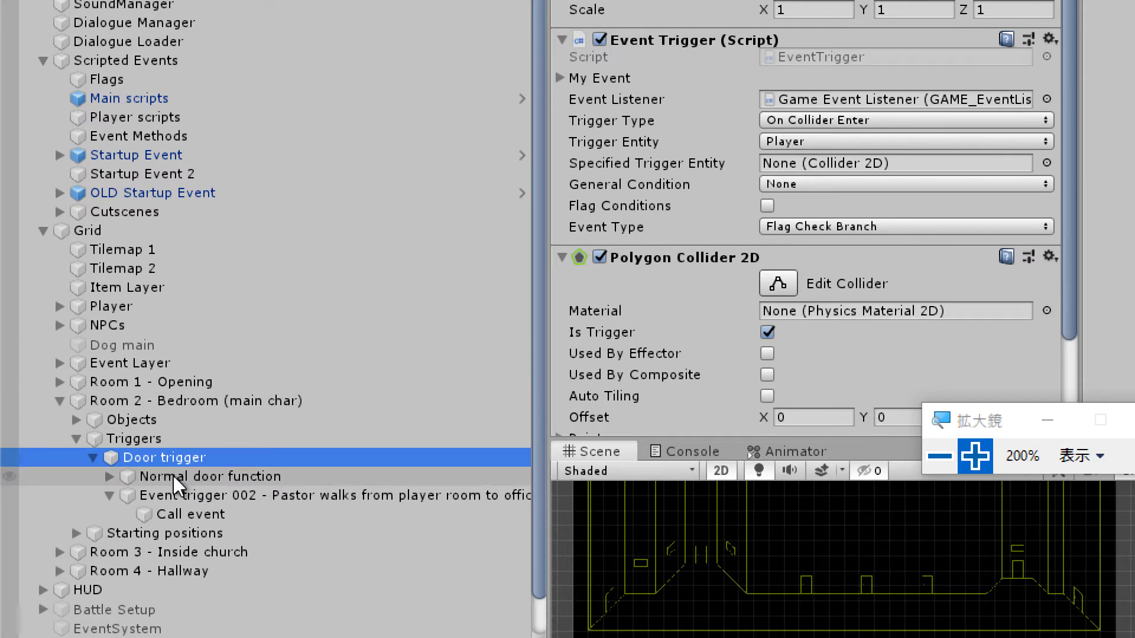
click(172, 478)
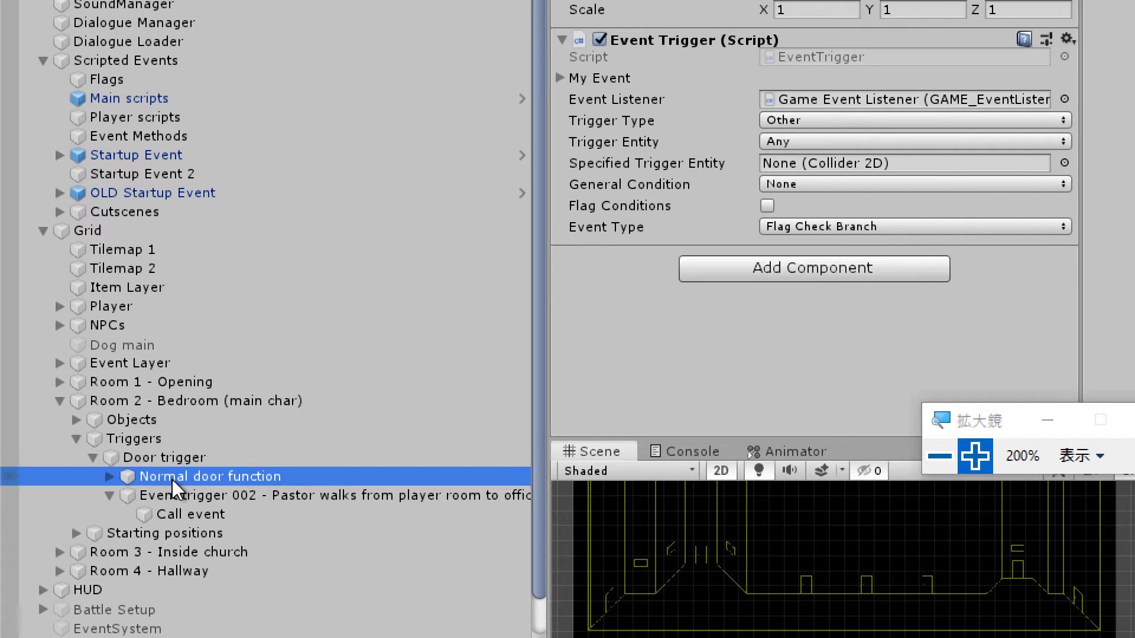
scroll(213, 325, down, 2)
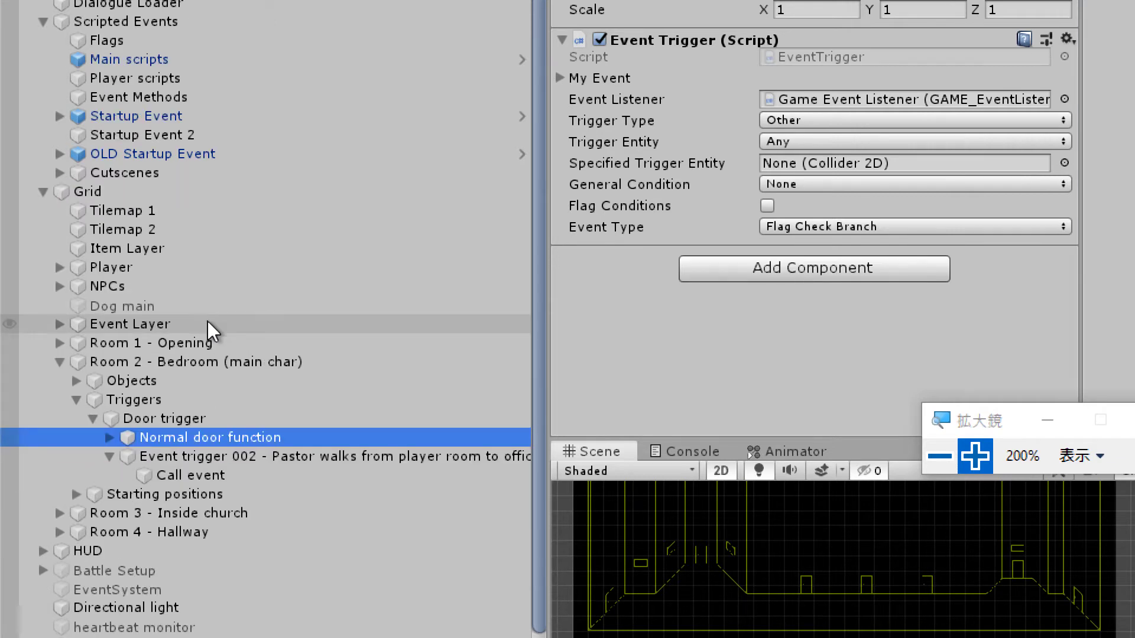
click(110, 438)
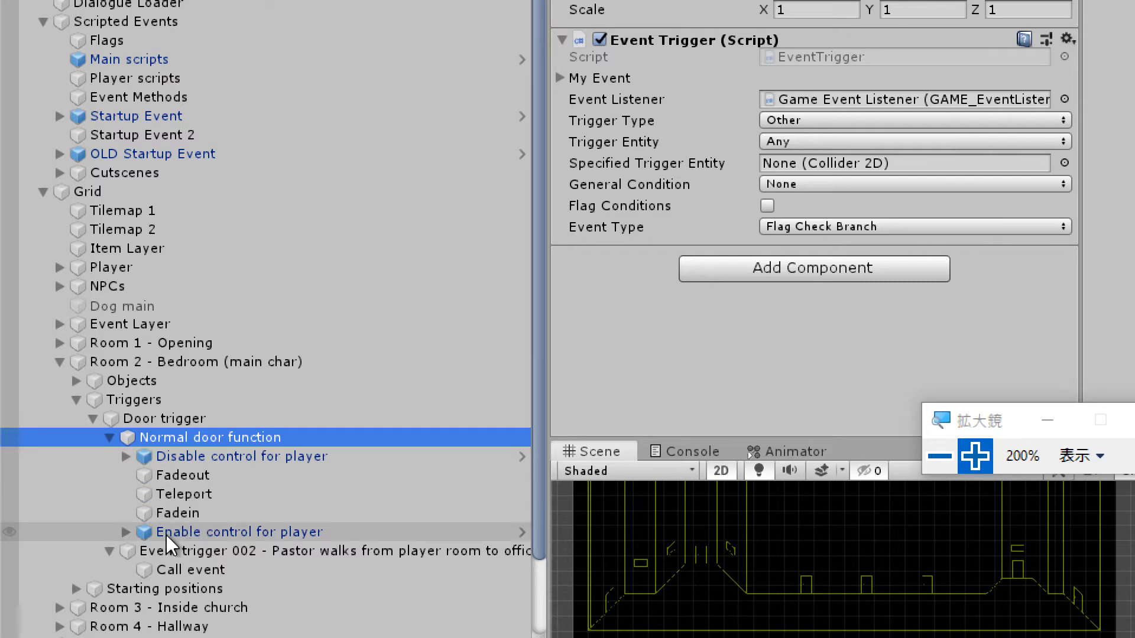
click(109, 437)
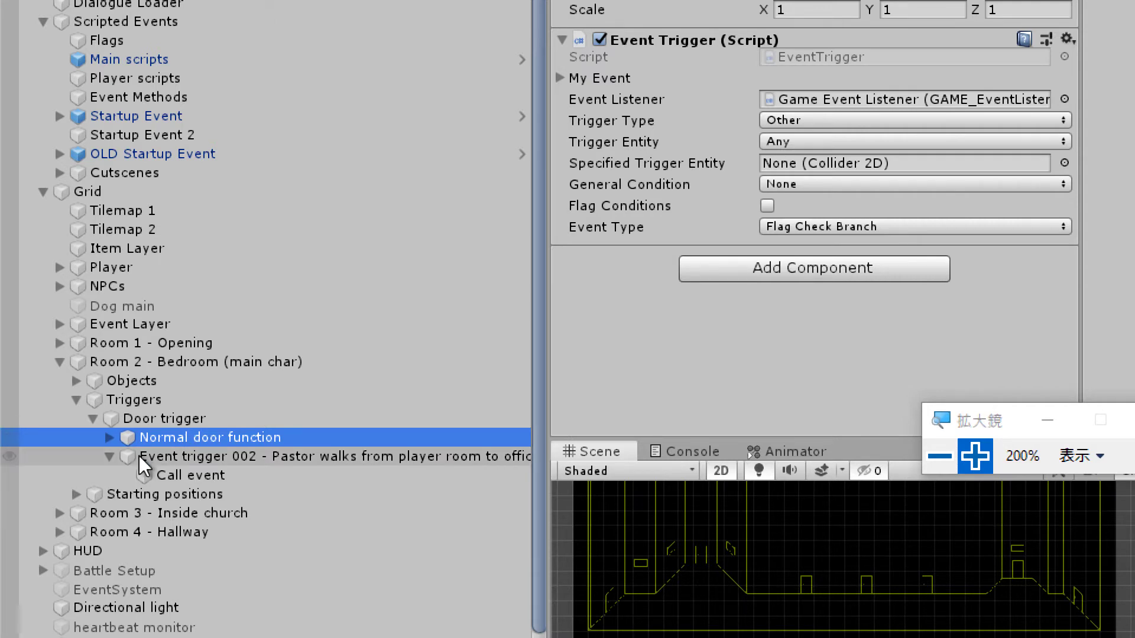
Step: Inspect the Call event under Event trigger 002 and locate its Single Trigger To Execute reference in the hierarchy
click(161, 452)
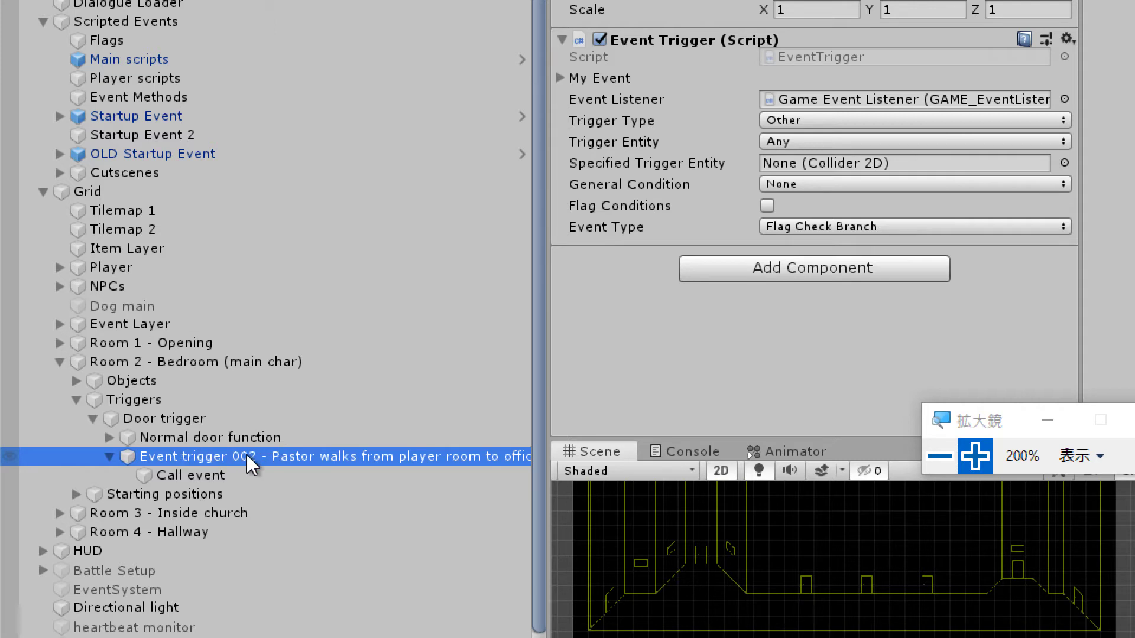
click(183, 474)
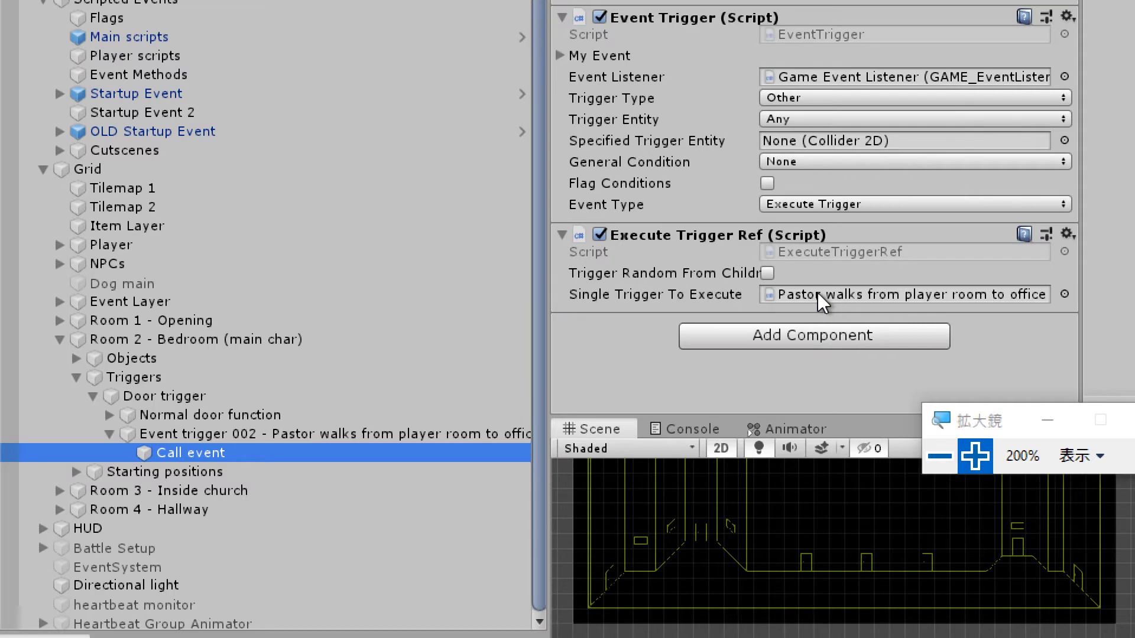
click(822, 295)
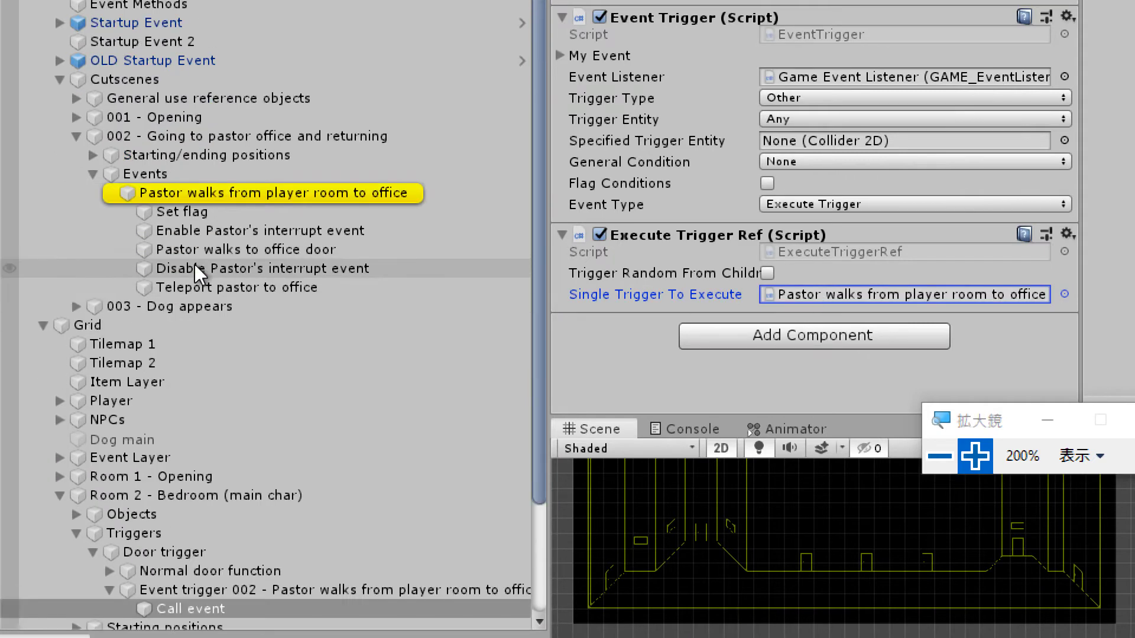
Step: Examine the And True and And False flag conditions of the "Pastor walks from player room to office" event
scroll(194, 264, down, 3)
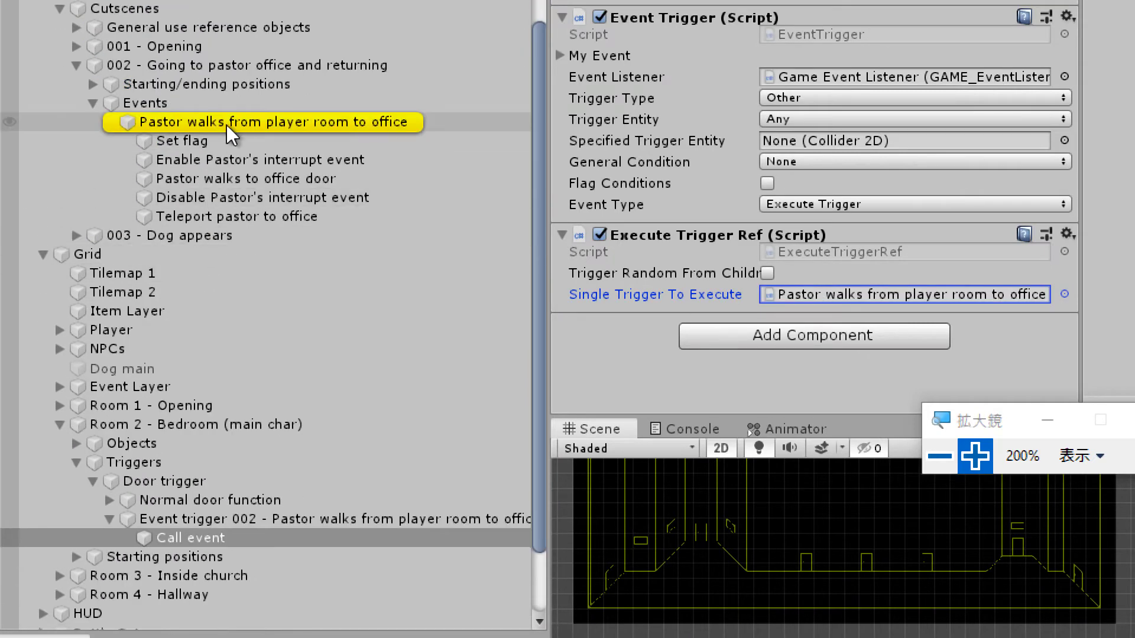
click(195, 123)
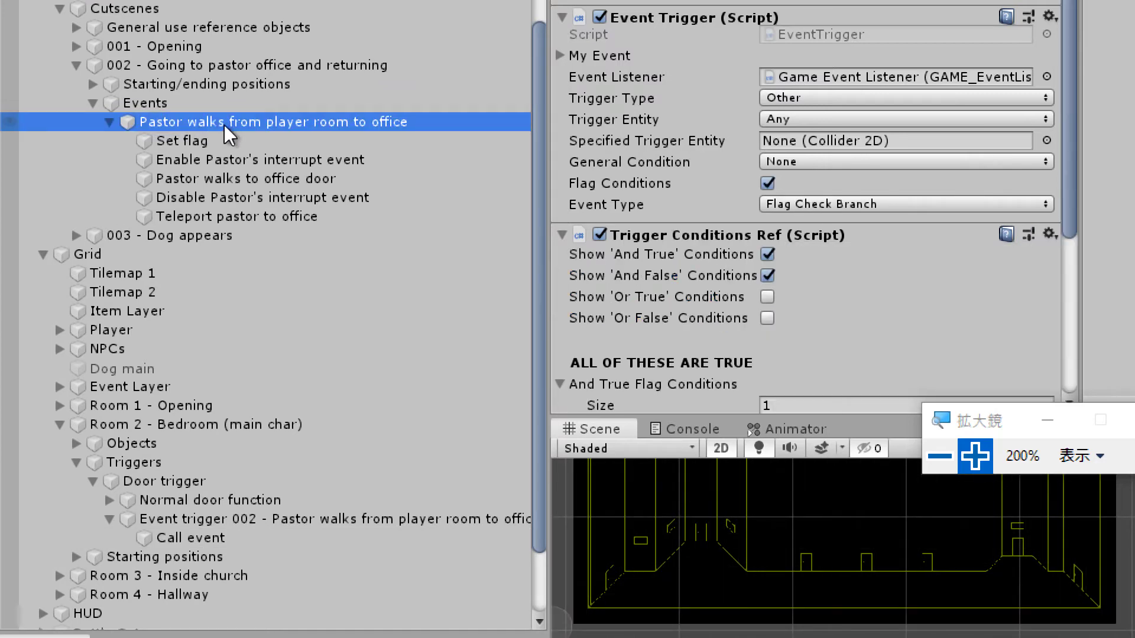
scroll(214, 125, up, 3)
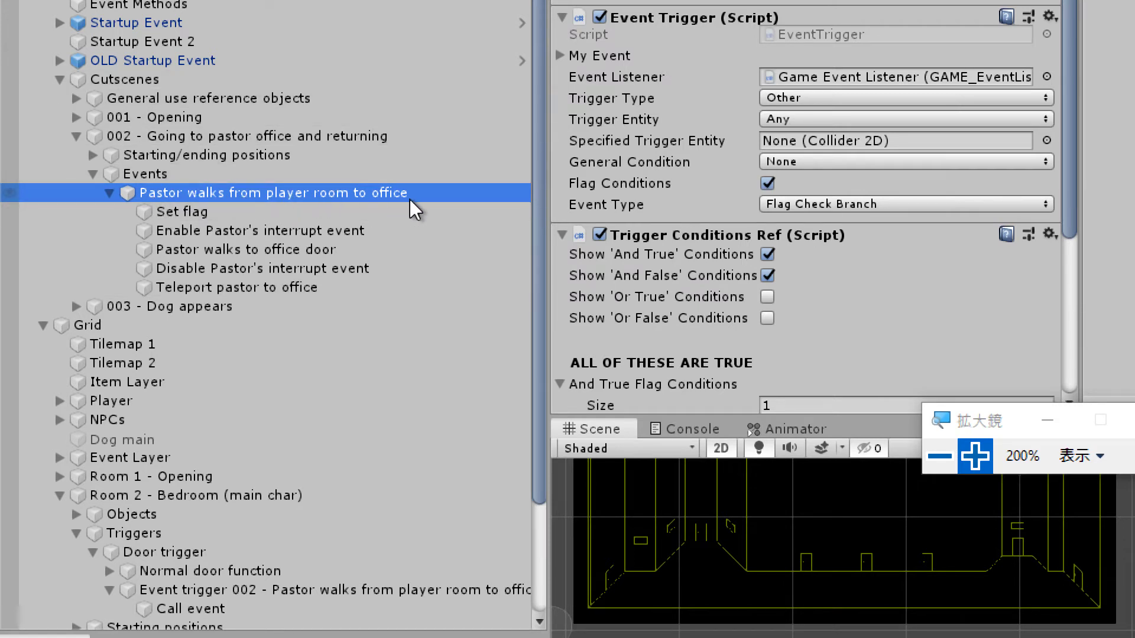
scroll(704, 234, down, 3)
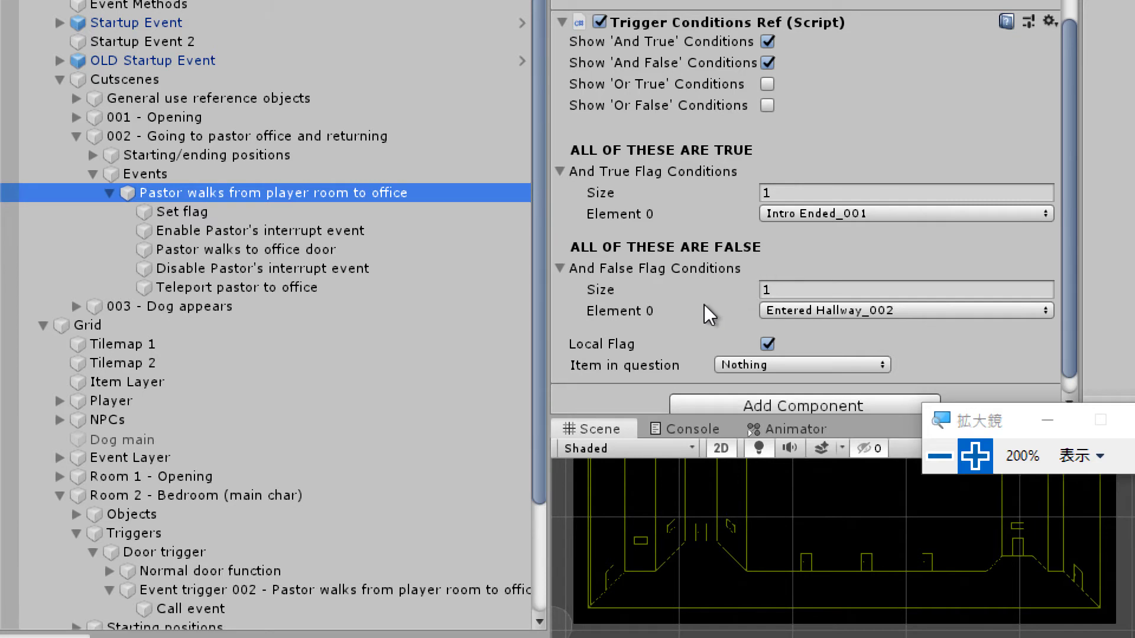
Step: Examine the Set flag event's flag settings and compare them with its parent event's trigger conditions
click(183, 210)
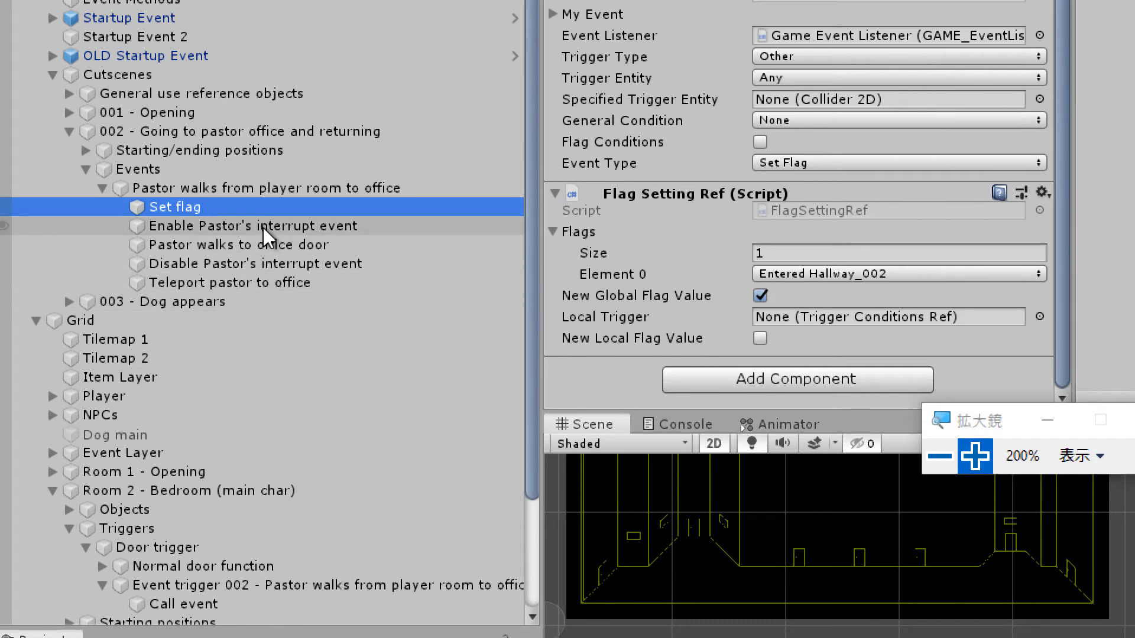
click(240, 225)
click(226, 213)
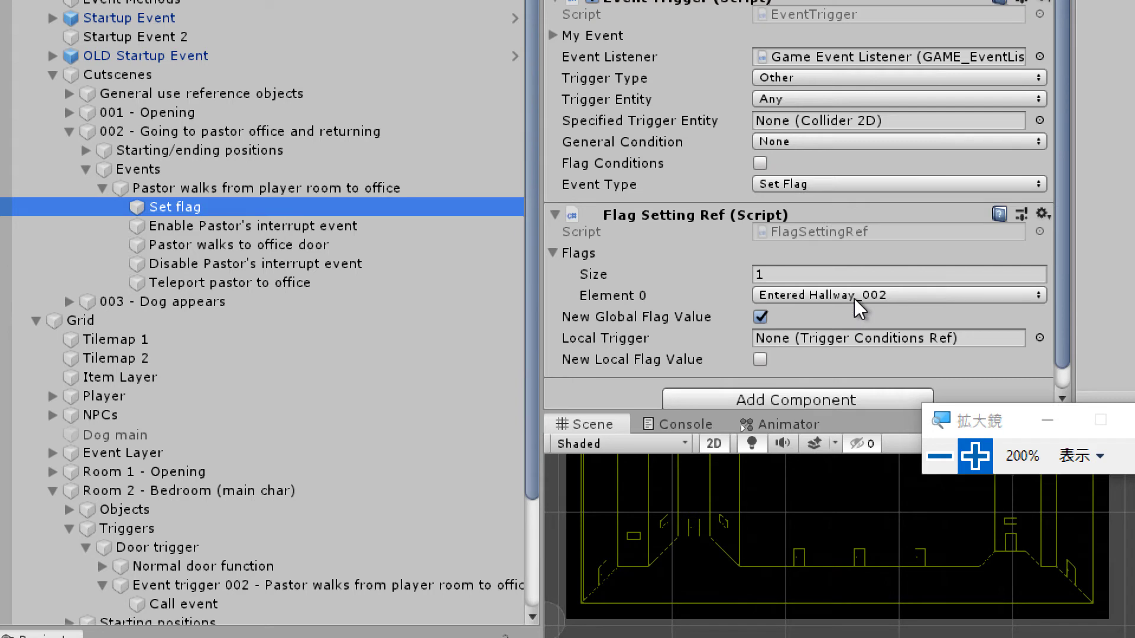
click(239, 191)
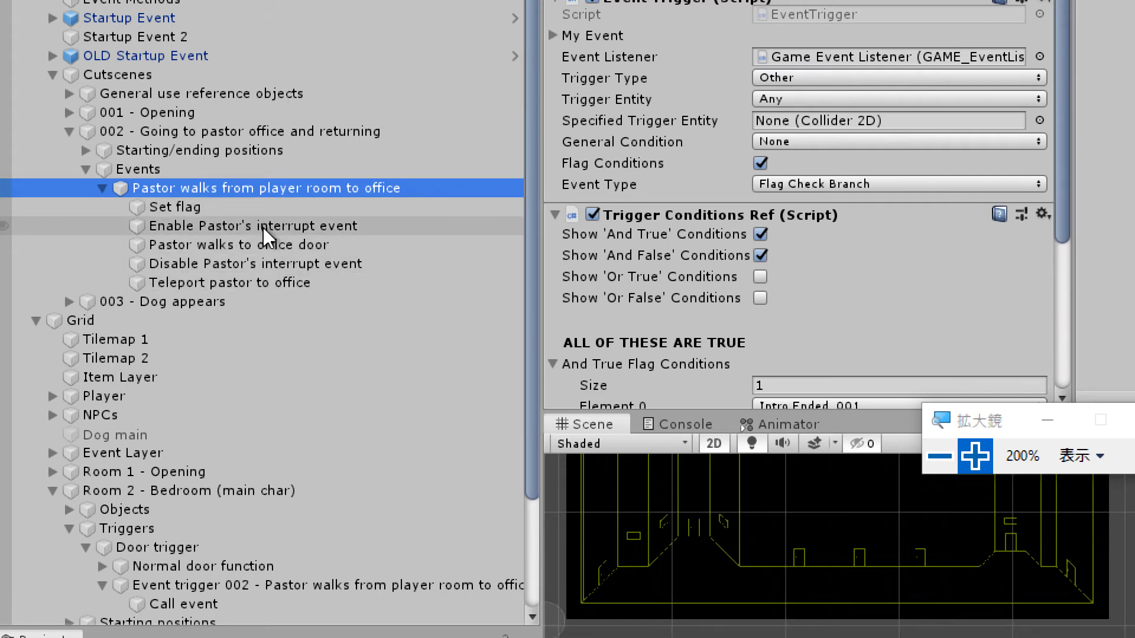
click(199, 206)
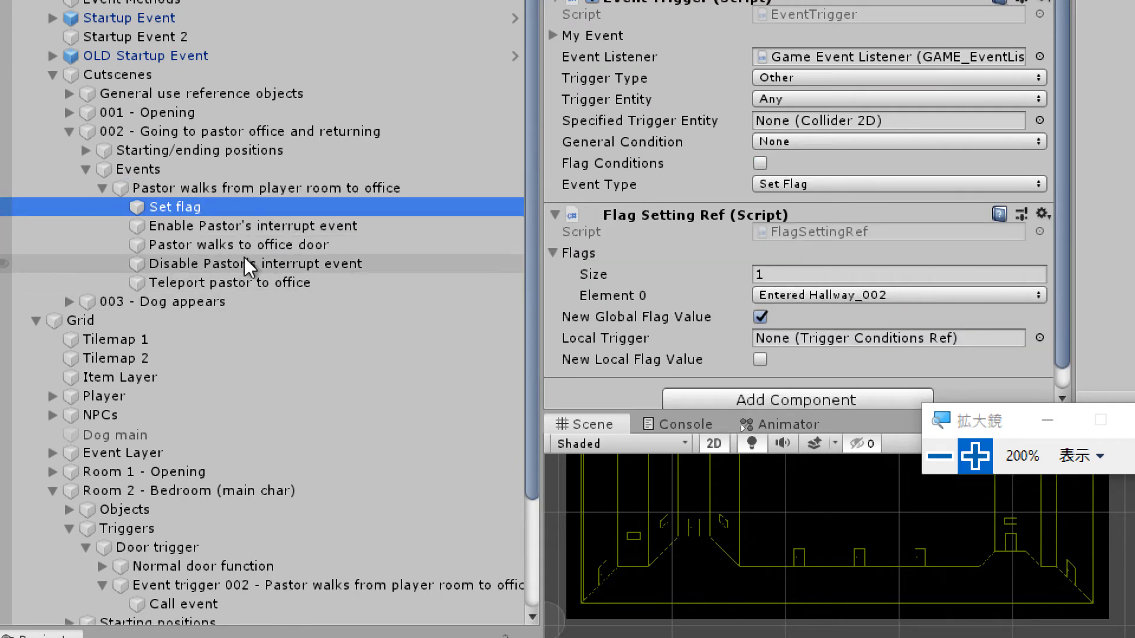
Step: Compare the flag settings of "Enable Pastor's interrupt event" with the movement settings of "Pastor walks to office door"
click(228, 225)
click(218, 244)
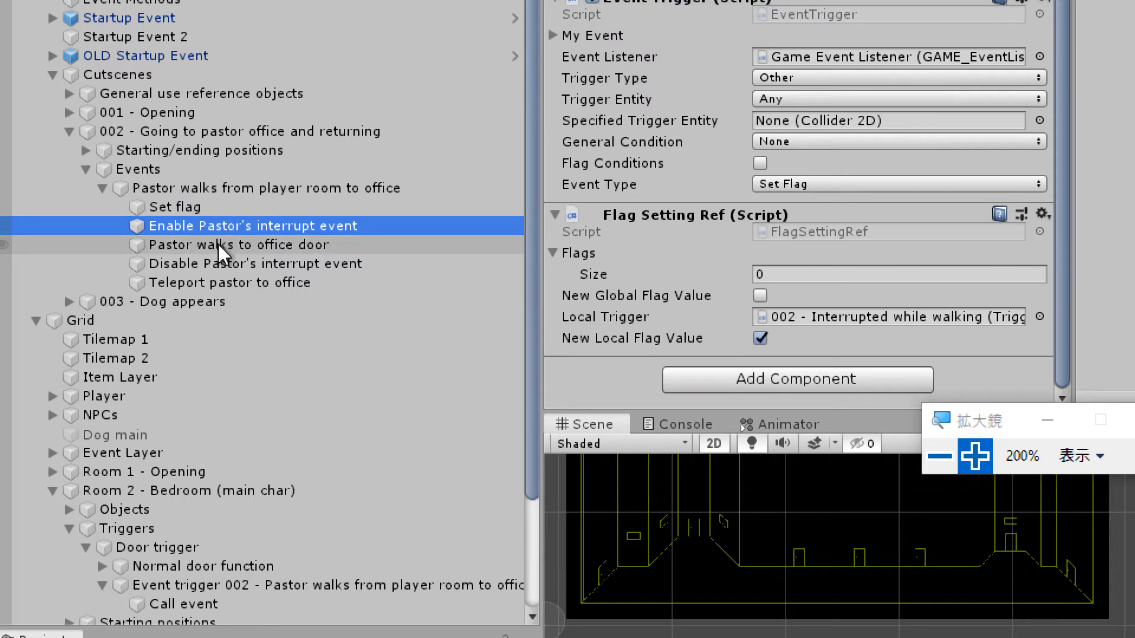
click(209, 265)
click(235, 244)
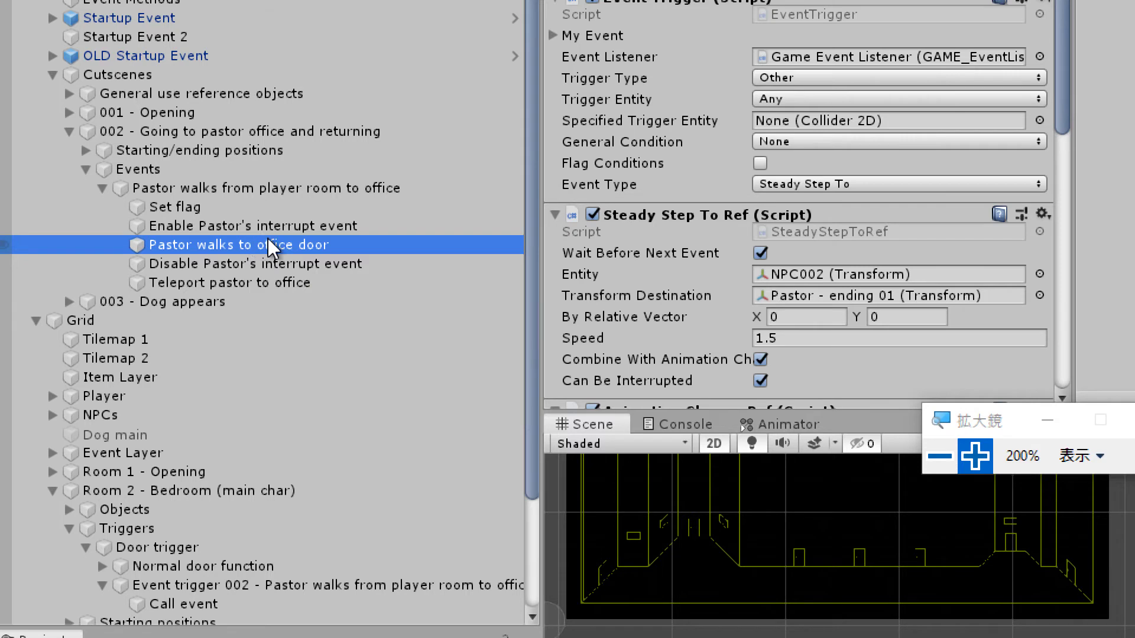
click(283, 226)
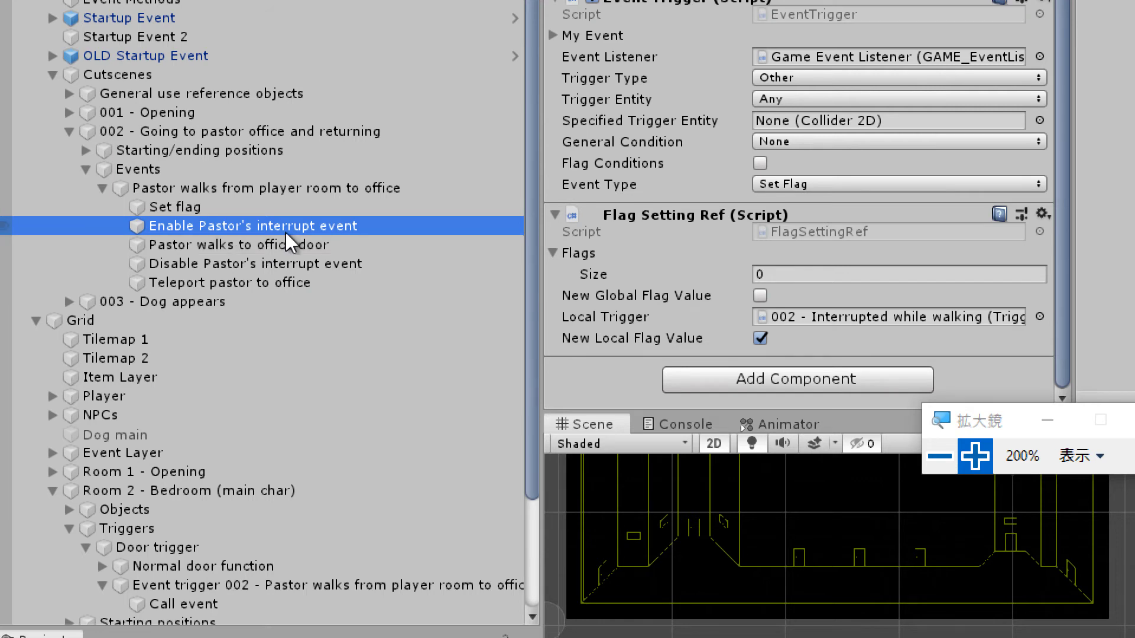
click(273, 244)
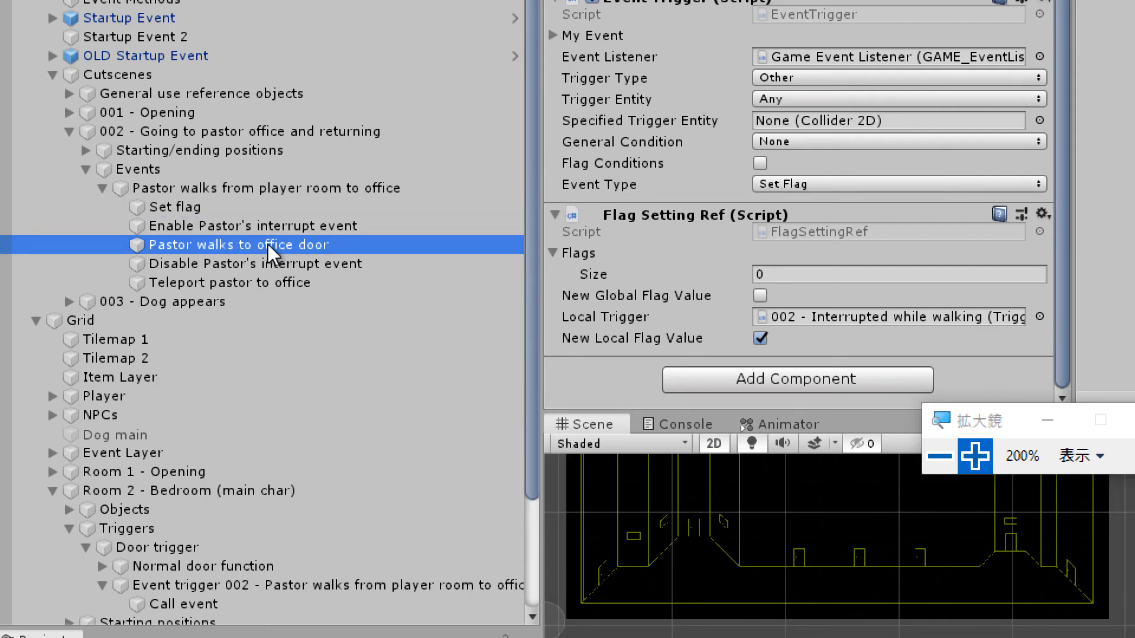
Step: Review the animation and interrupt settings of "Pastor walks to office door" and locate its Interrupting Event Trigger in the hierarchy
scroll(680, 236, down, 3)
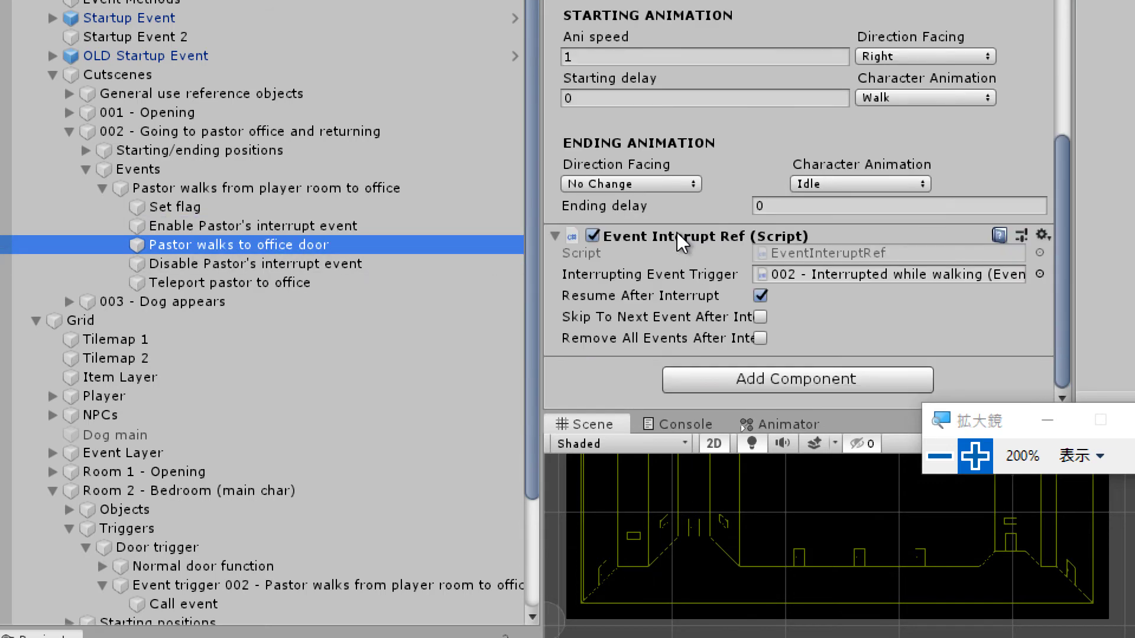
scroll(677, 233, up, 4)
scroll(678, 233, down, 4)
click(782, 274)
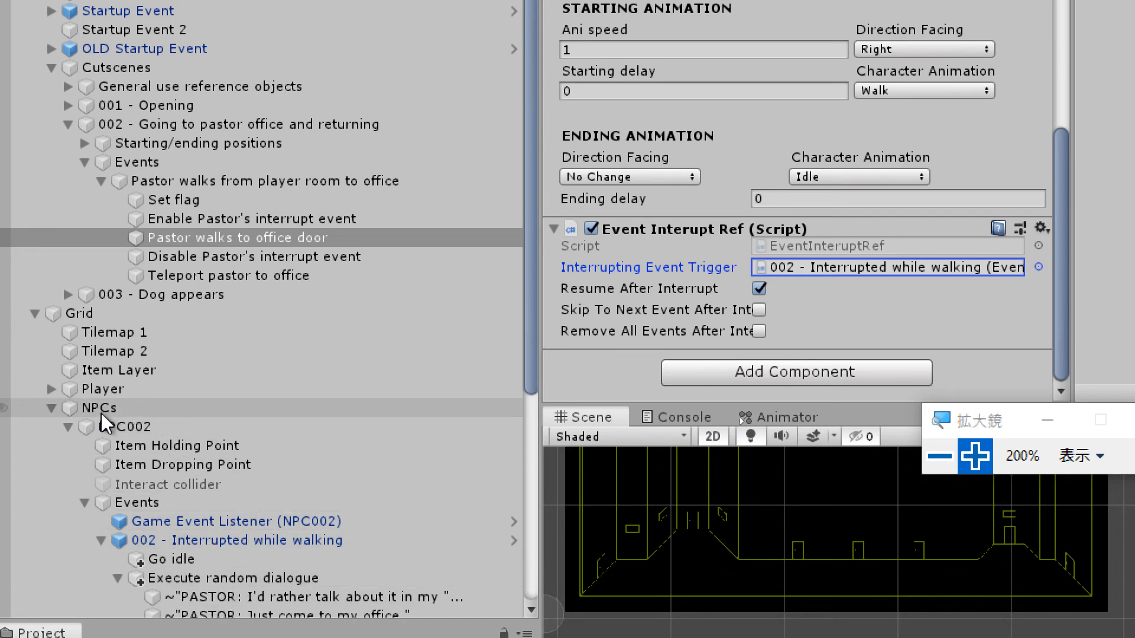
Step: Inspect the Event Trigger and Trigger Conditions settings of NPC002's "002 - Interrupted while walking" event
scroll(166, 515, down, 3)
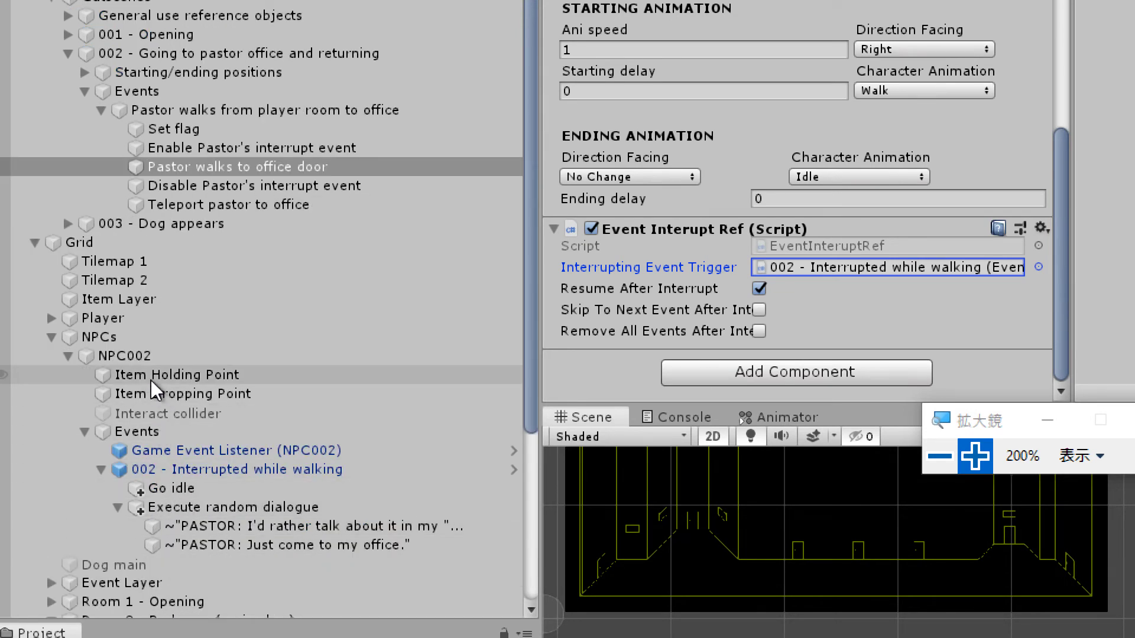
click(122, 340)
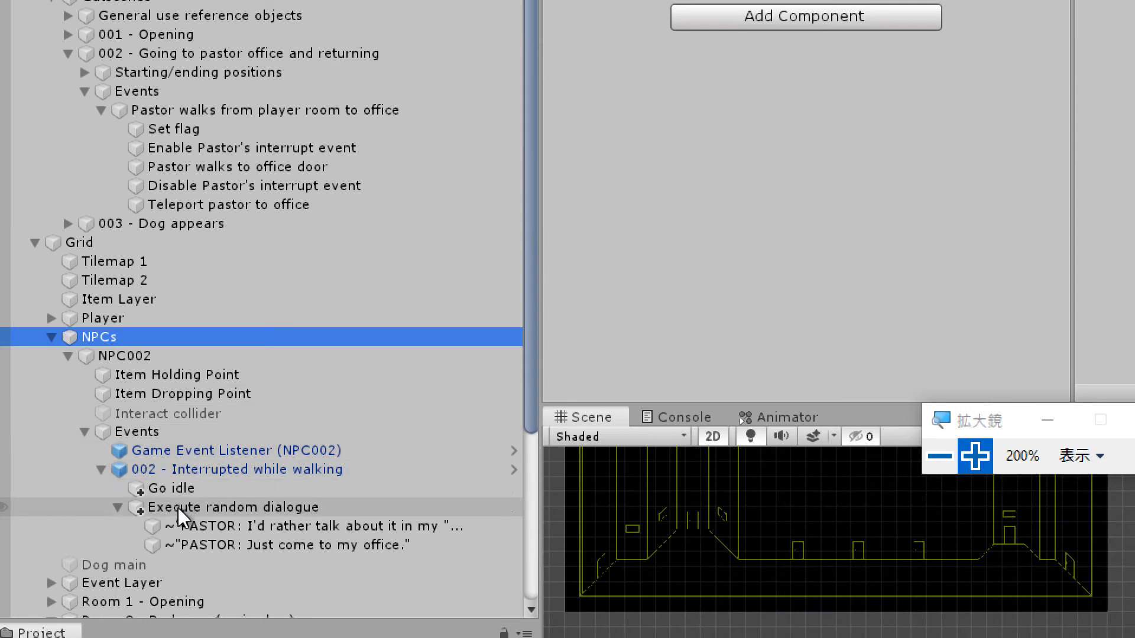
click(182, 470)
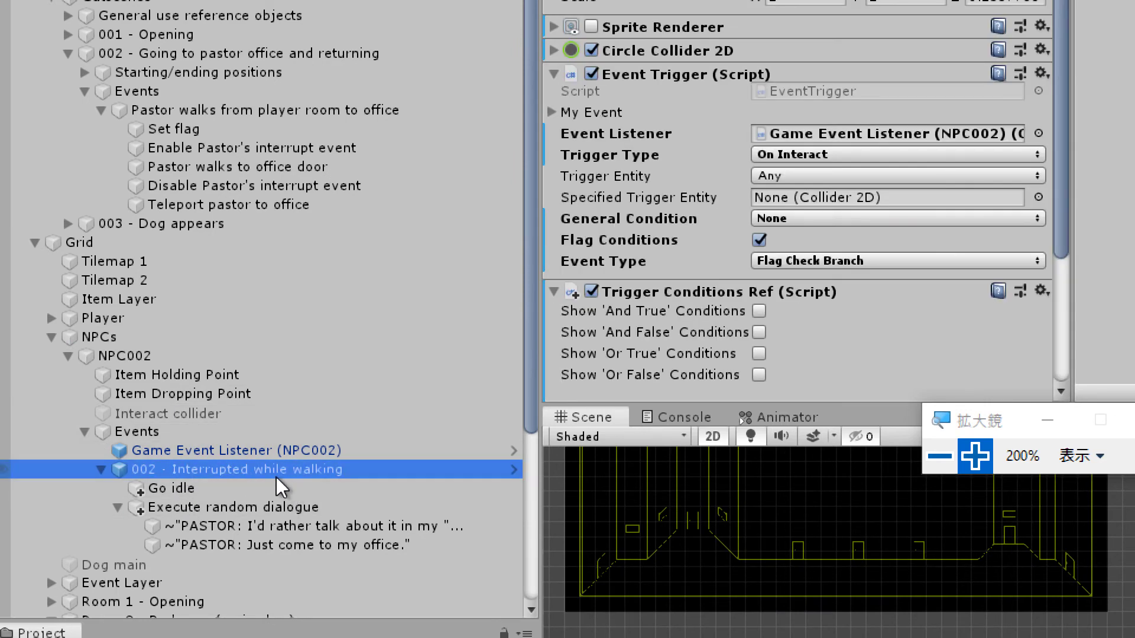
scroll(707, 204, down, 3)
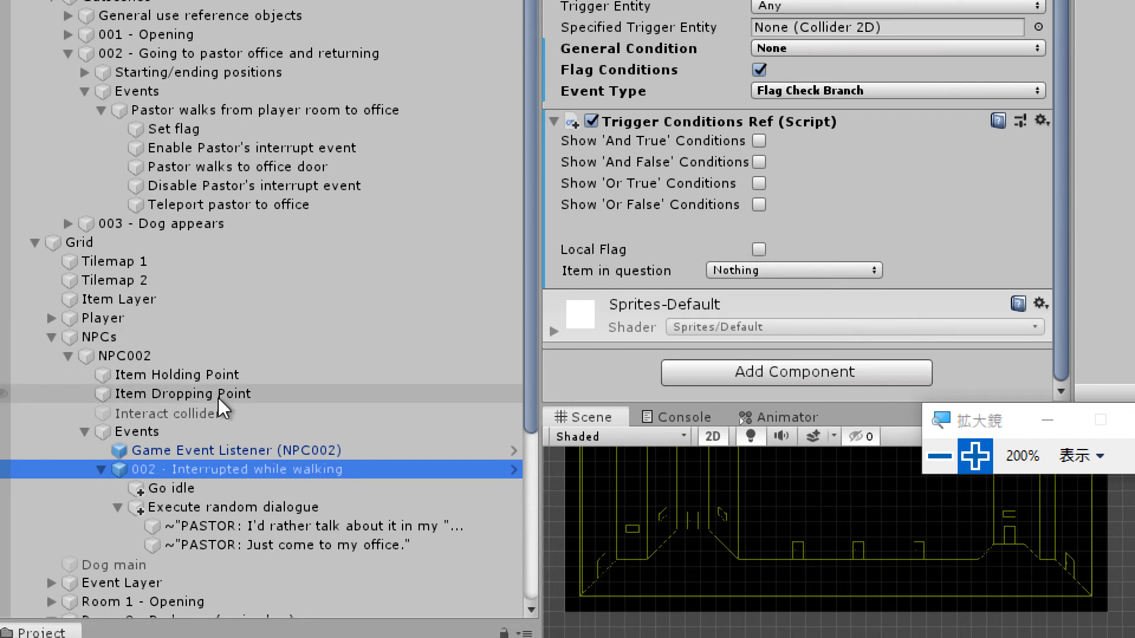
scroll(222, 408, up, 3)
Step: Recheck the enable-interrupt, walk-to-office-door and disable-interrupt events in sequence against NPC002's interrupt event
click(225, 289)
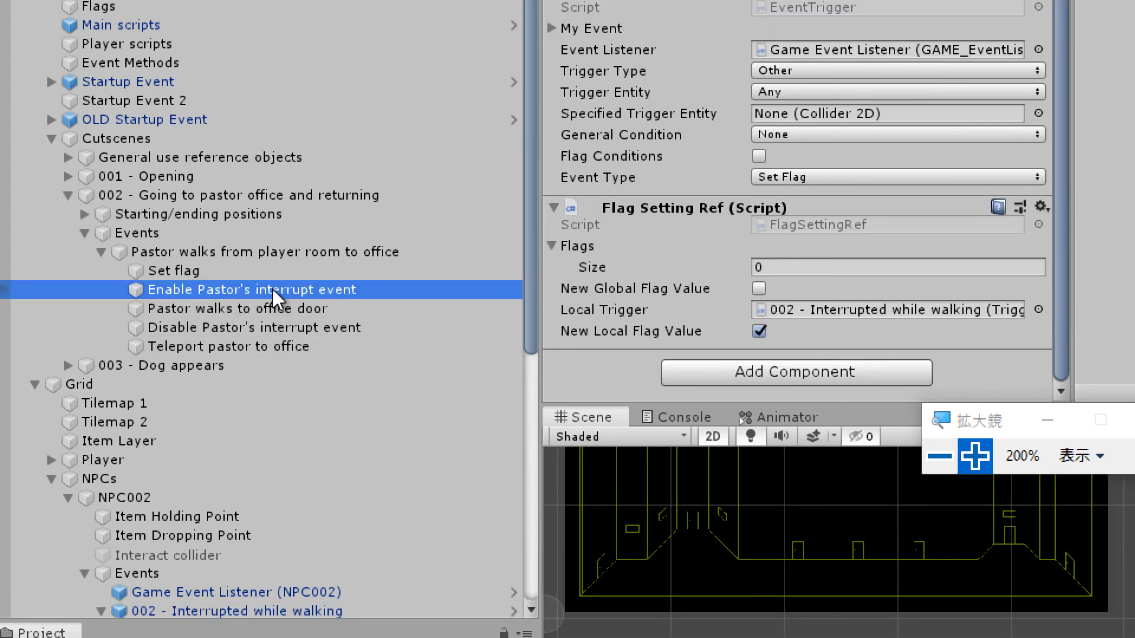
click(211, 315)
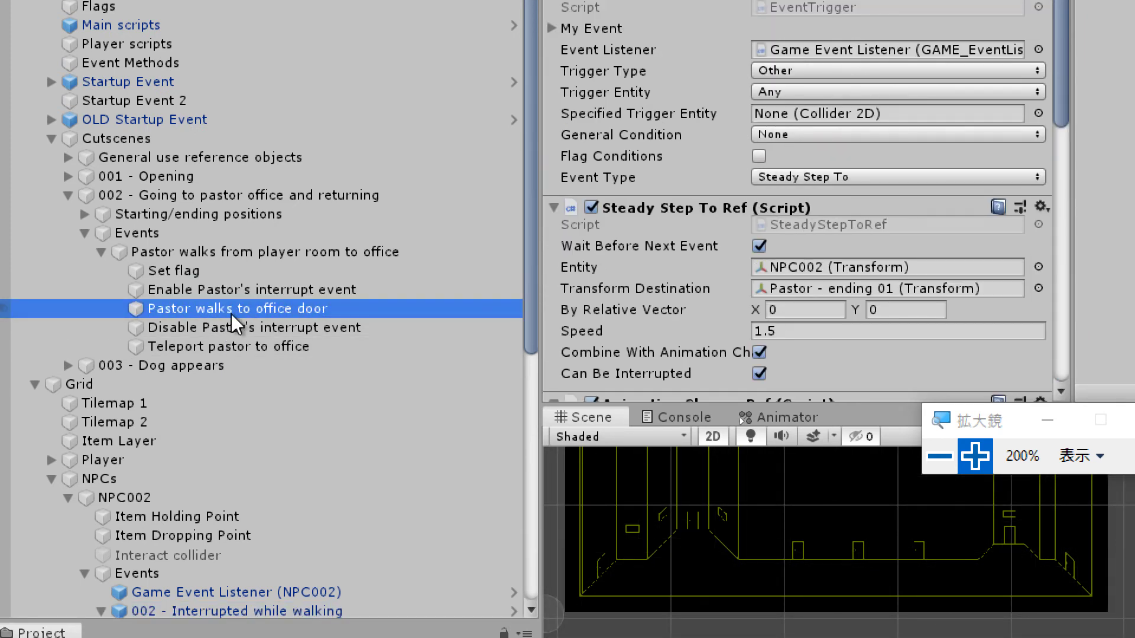
click(263, 330)
click(268, 305)
click(249, 333)
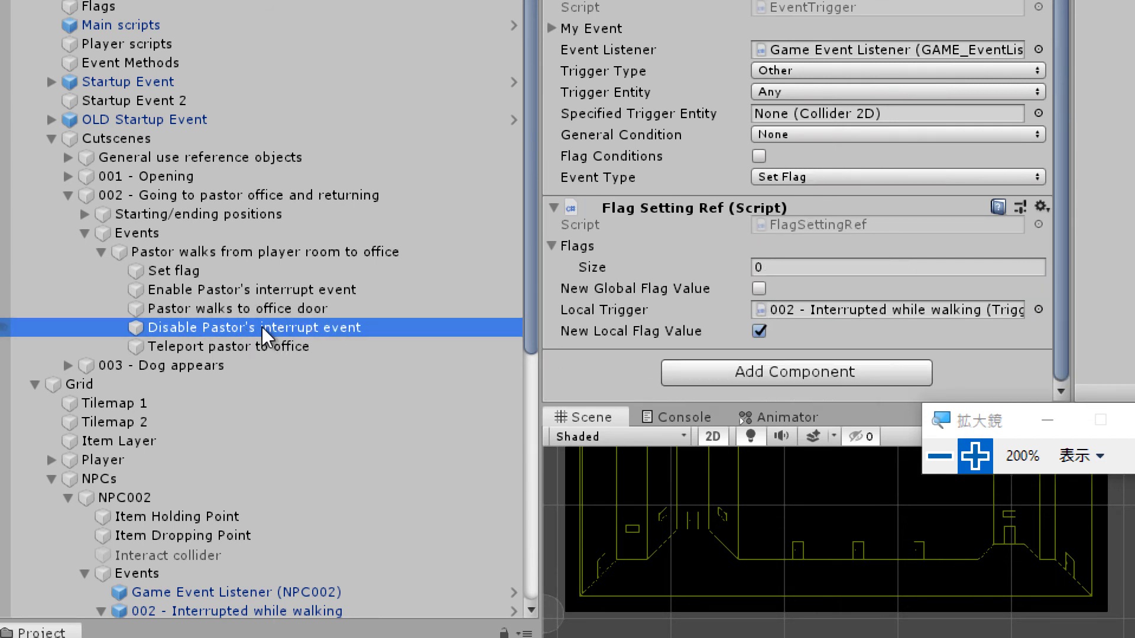
click(264, 308)
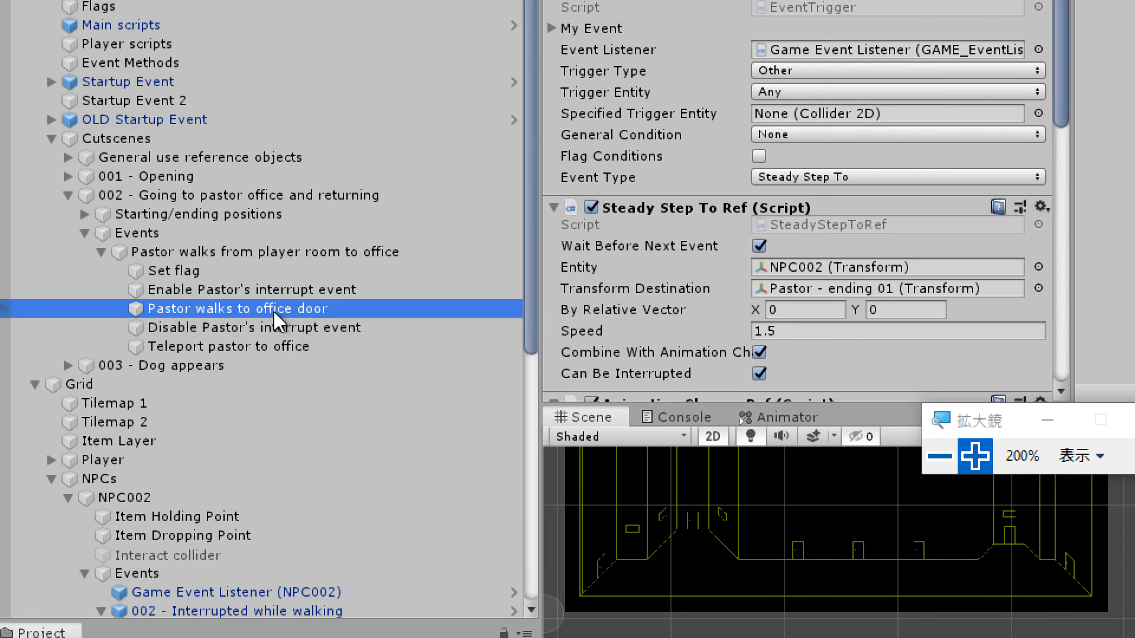
scroll(290, 309, down, 5)
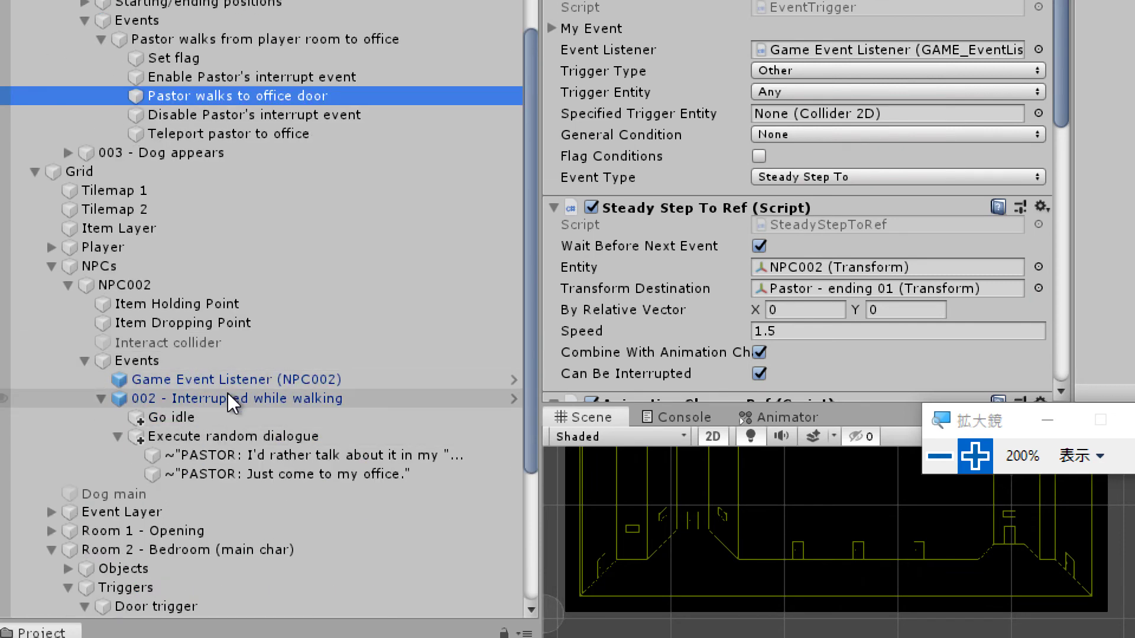
Step: Review the interact trigger type, flag conditions and Trigger Conditions Ref settings of NPC002's "002 - Interrupted while walking" event
click(201, 399)
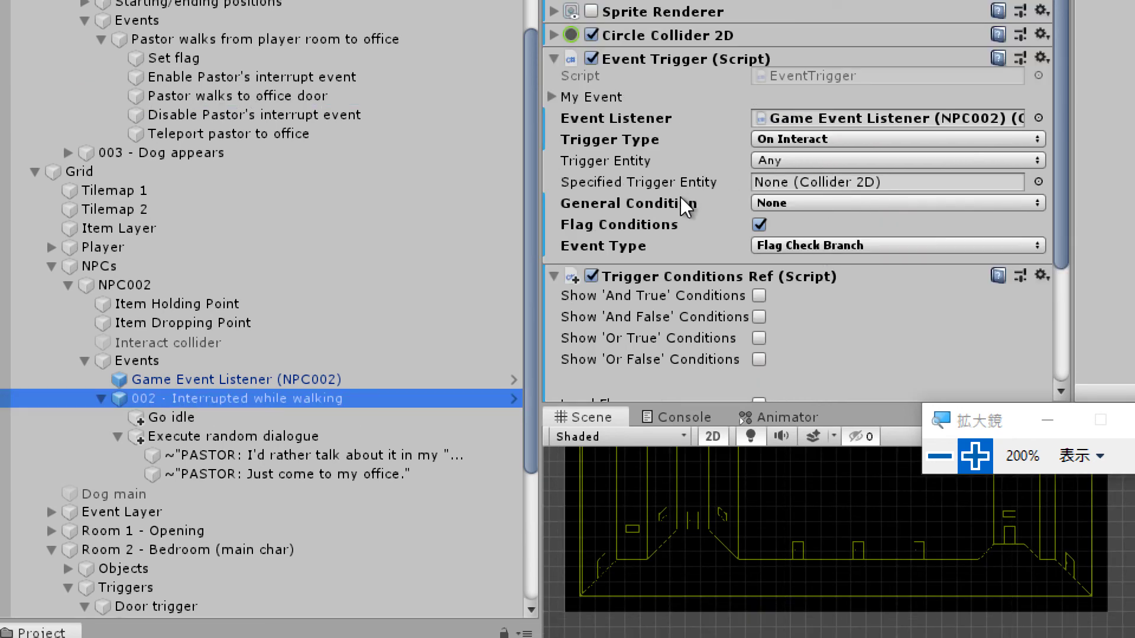
click(815, 137)
click(818, 188)
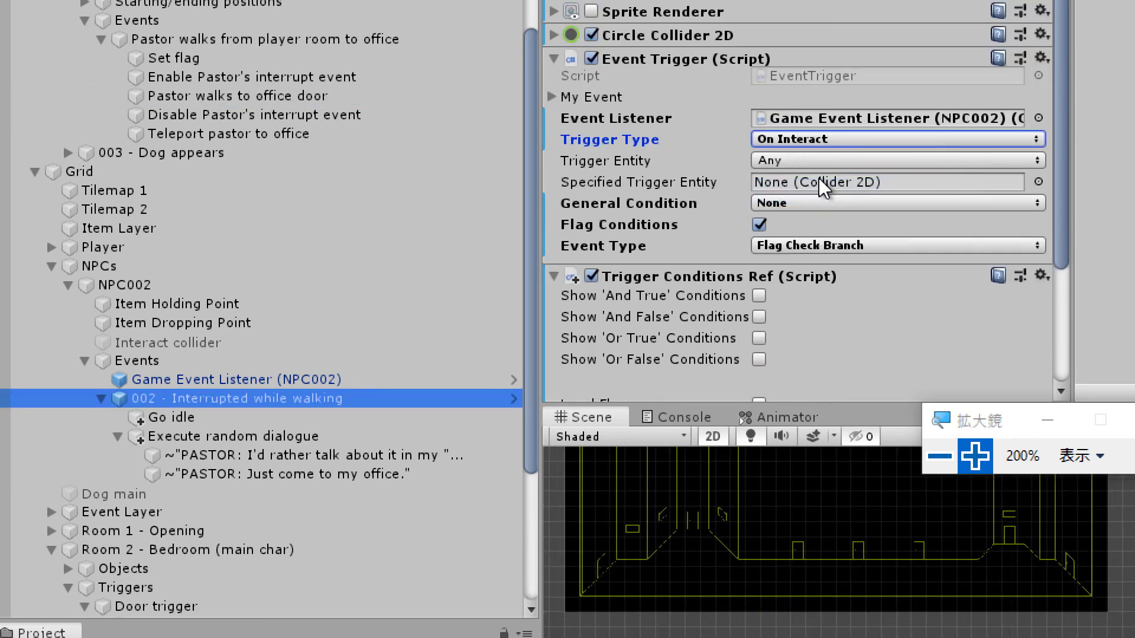
scroll(701, 247, down, 3)
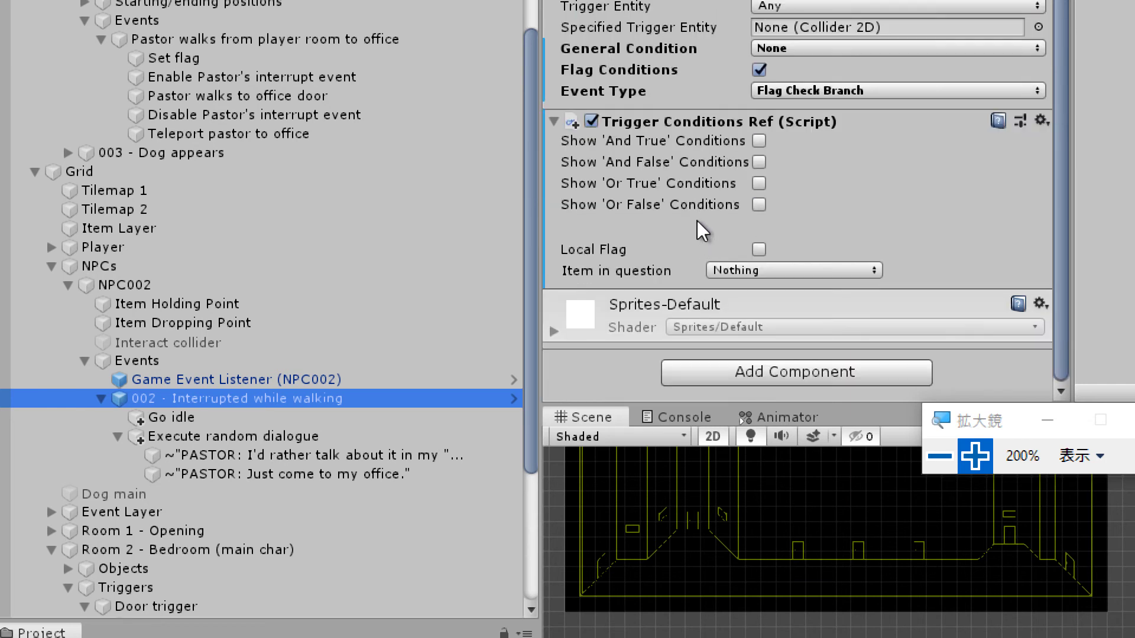
Step: Inspect the settings of "Go idle", "Execute random dialogue" and its two Pastor dialogue lines under the interrupt event
click(178, 417)
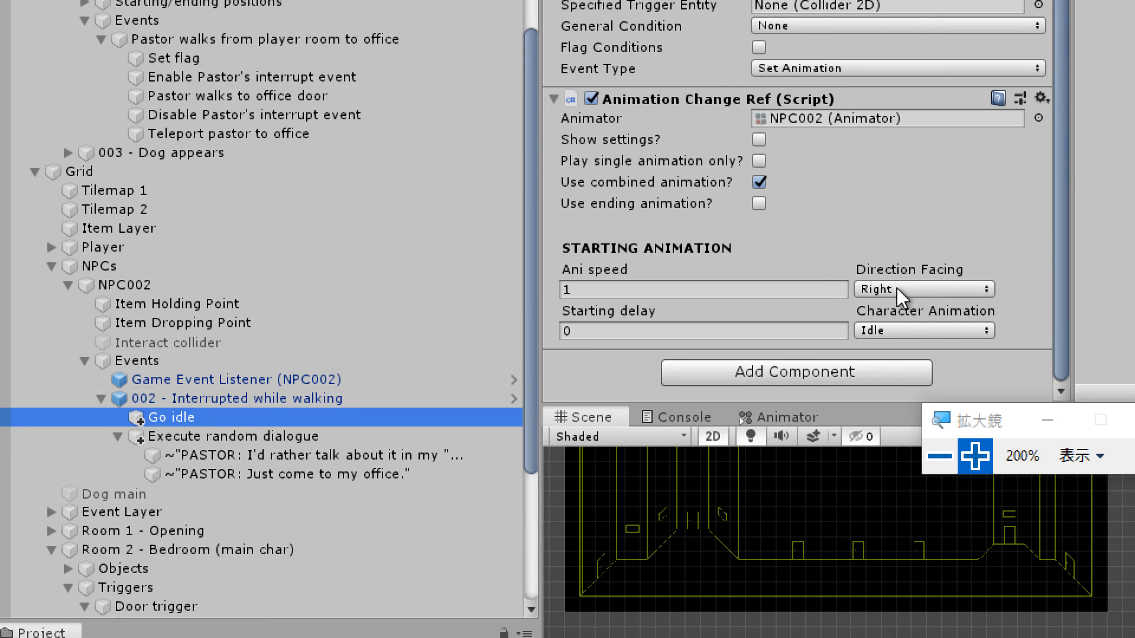
click(295, 436)
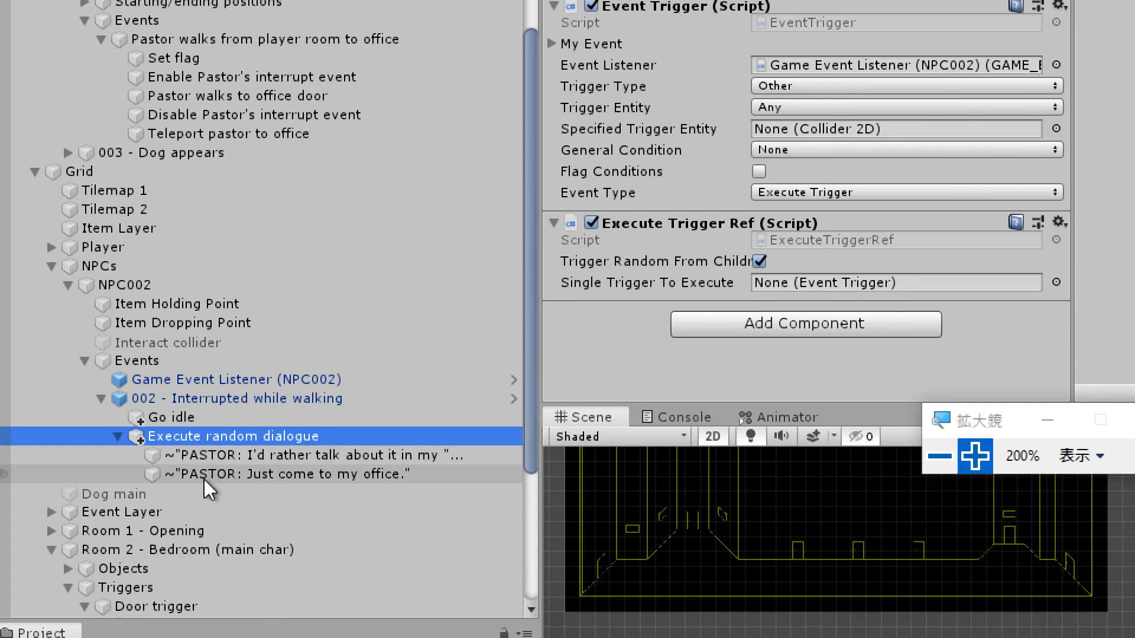
click(233, 457)
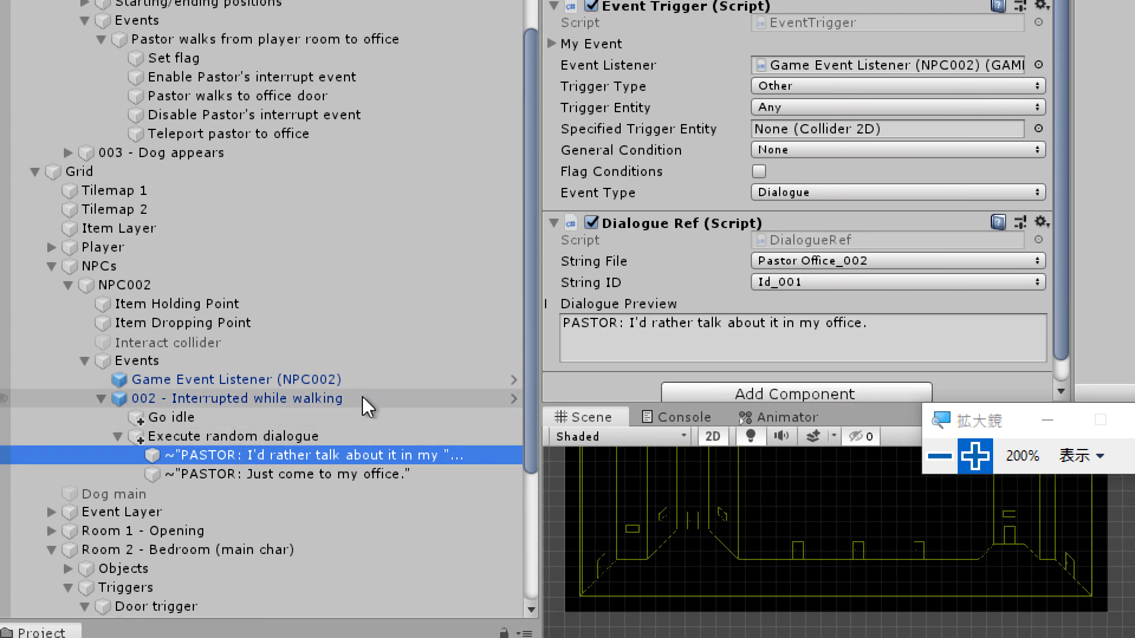
click(207, 476)
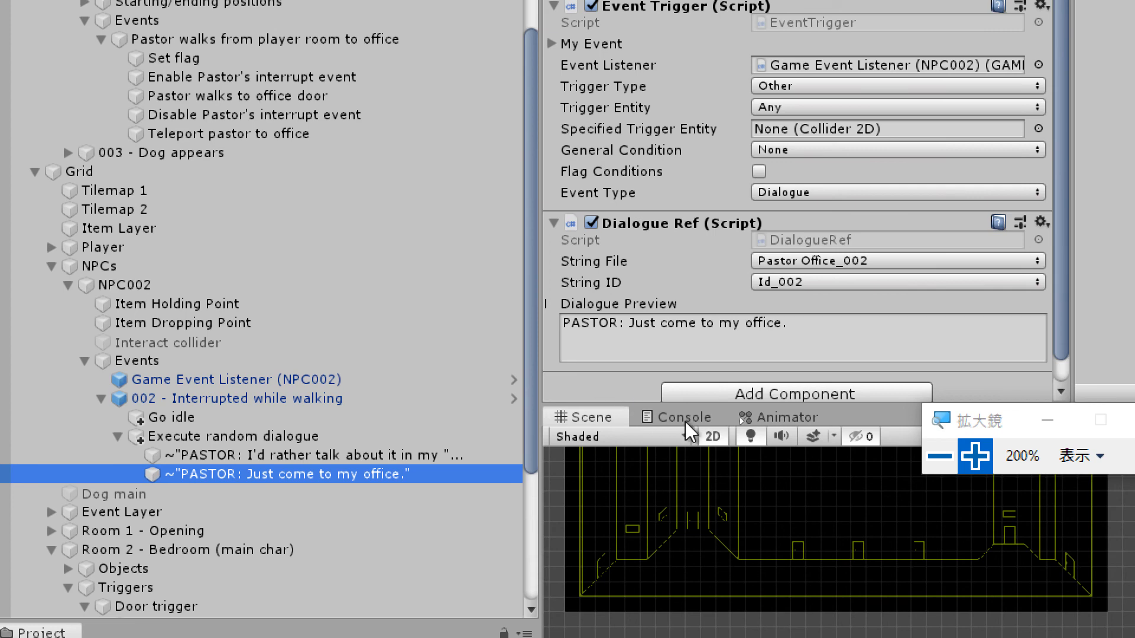
Step: Return the screen magnification to 100%, run the game with Maximize On Play enabled, and close the magnifier
click(940, 456)
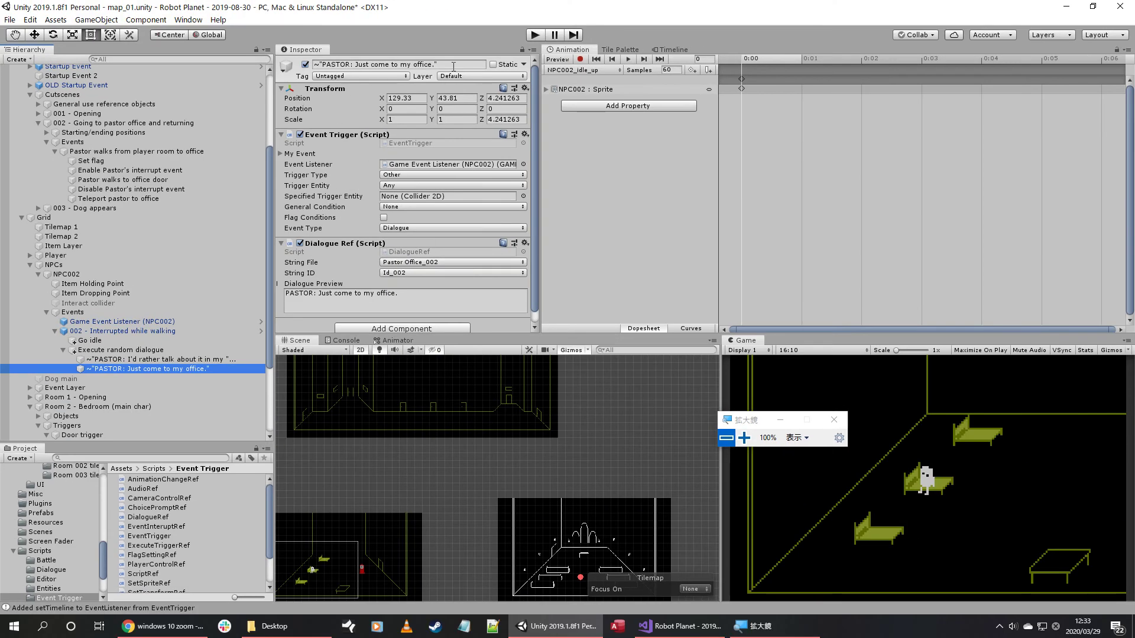
click(970, 353)
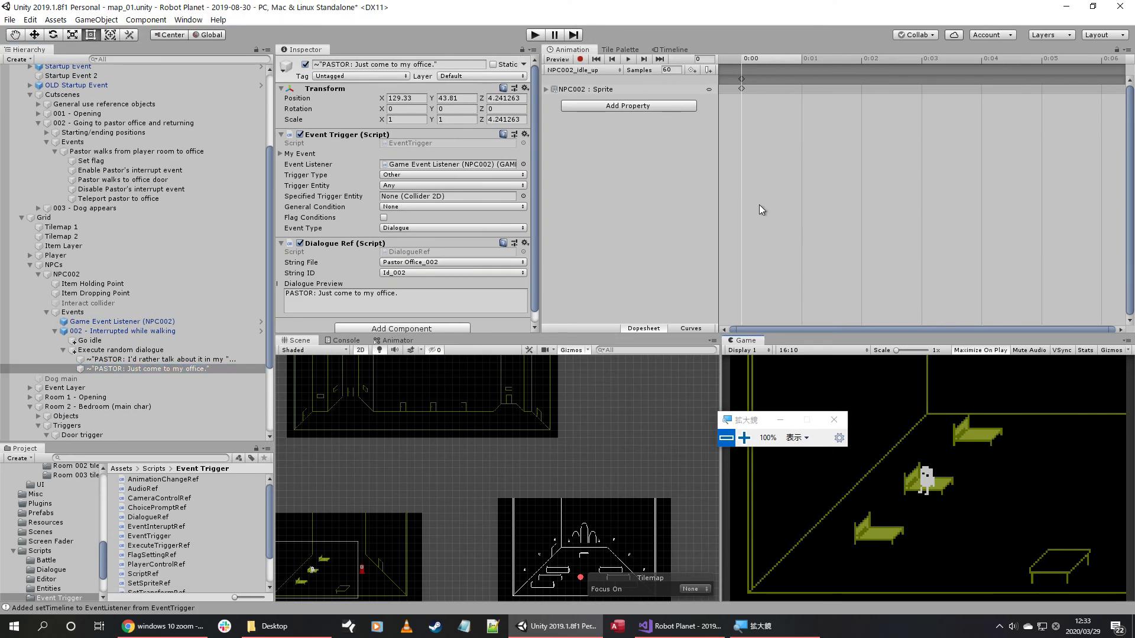
click(535, 37)
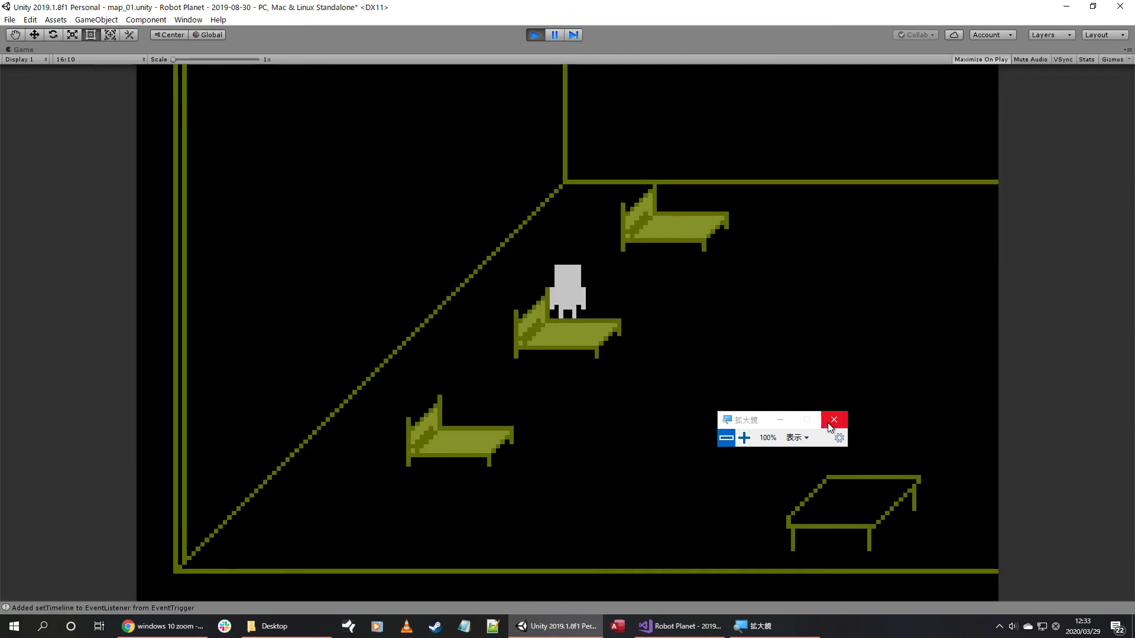
click(833, 419)
Step: Walk the player out of the bedroom into the hallway and catch up with the walking Pastor
key(Right)
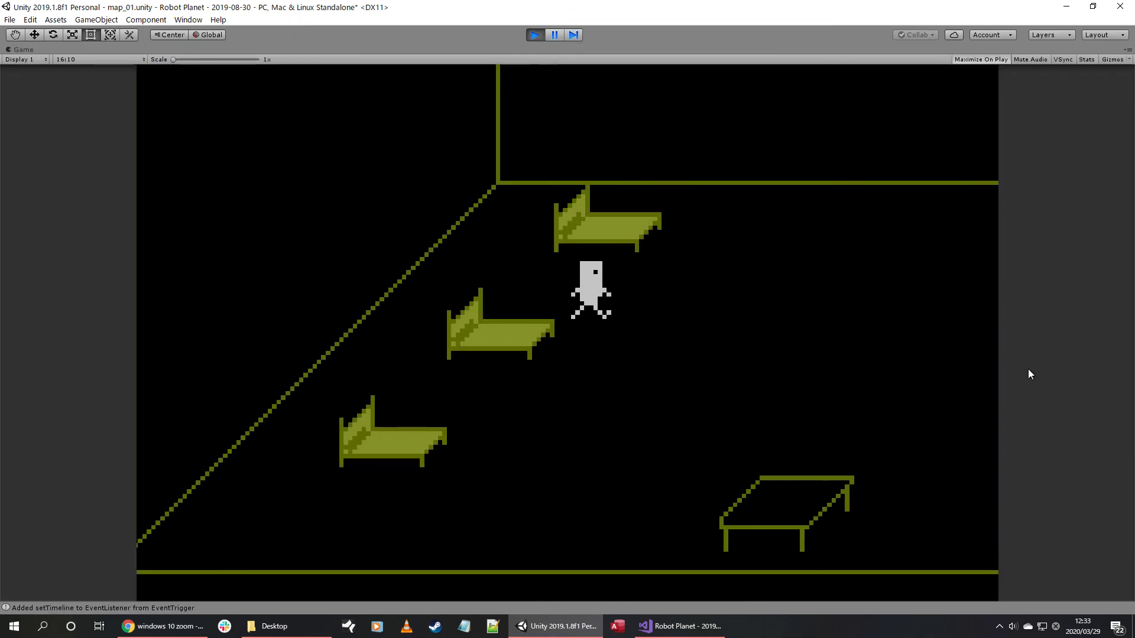
key(Right)
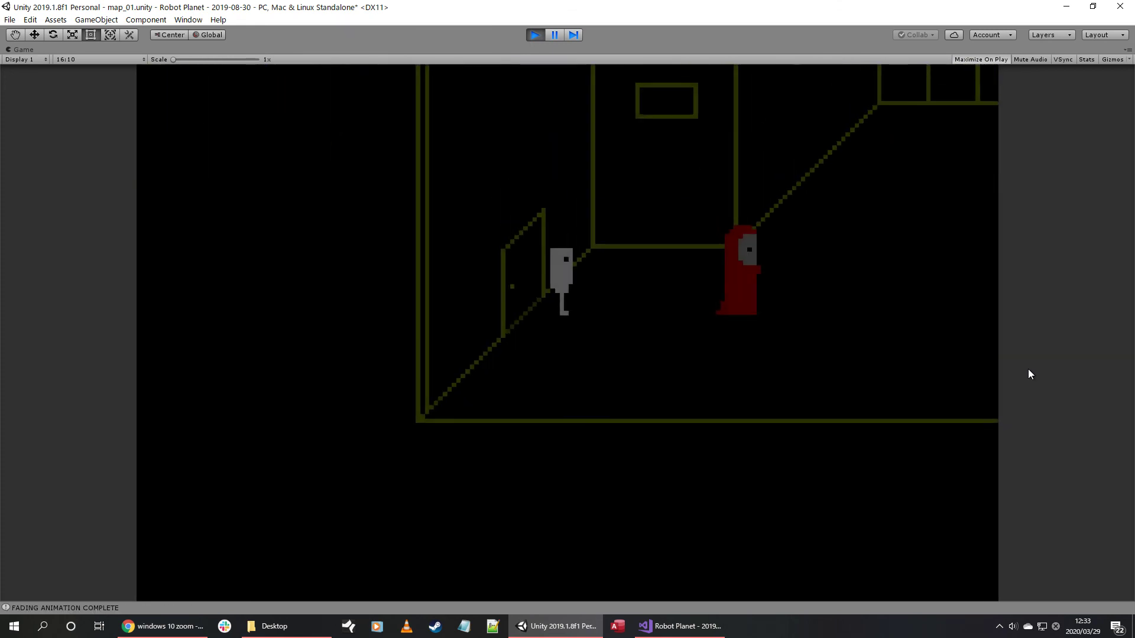
key(Right)
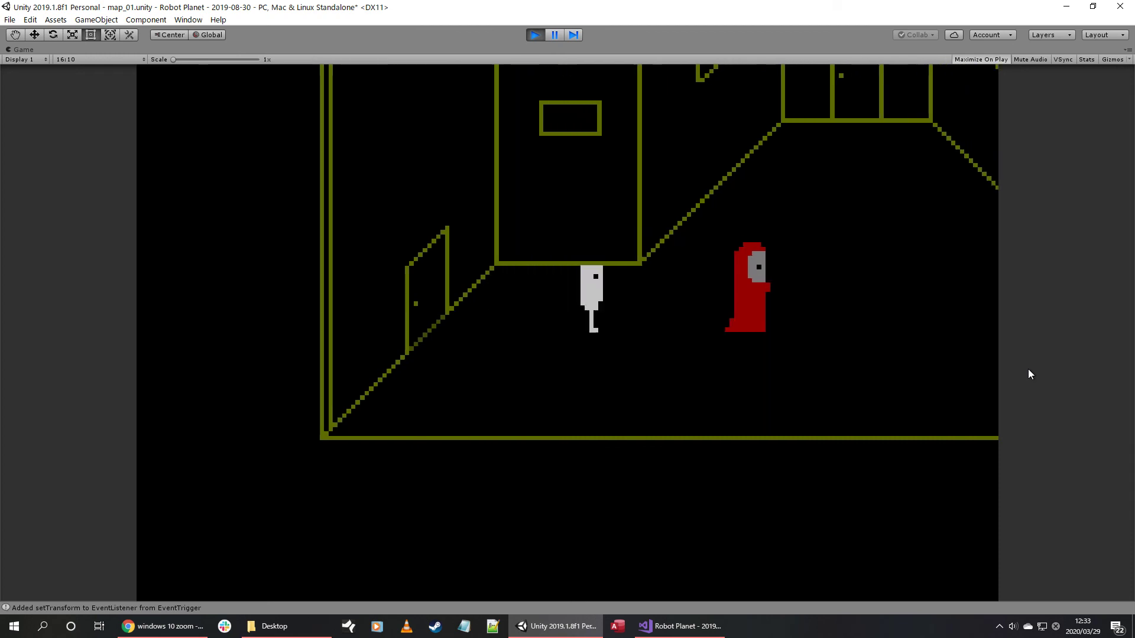
key(Down)
key(Right)
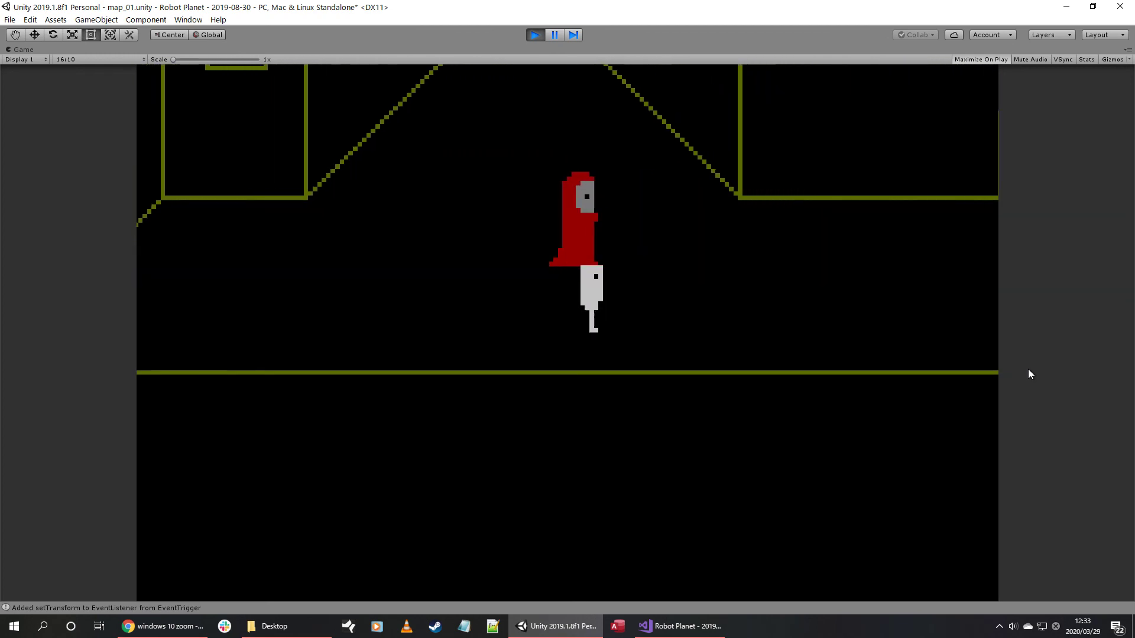
Step: Approach the Pastor in the hallway, interact to interrupt his walk, and dismiss his dialogue
key(Up)
key(Left)
key(space)
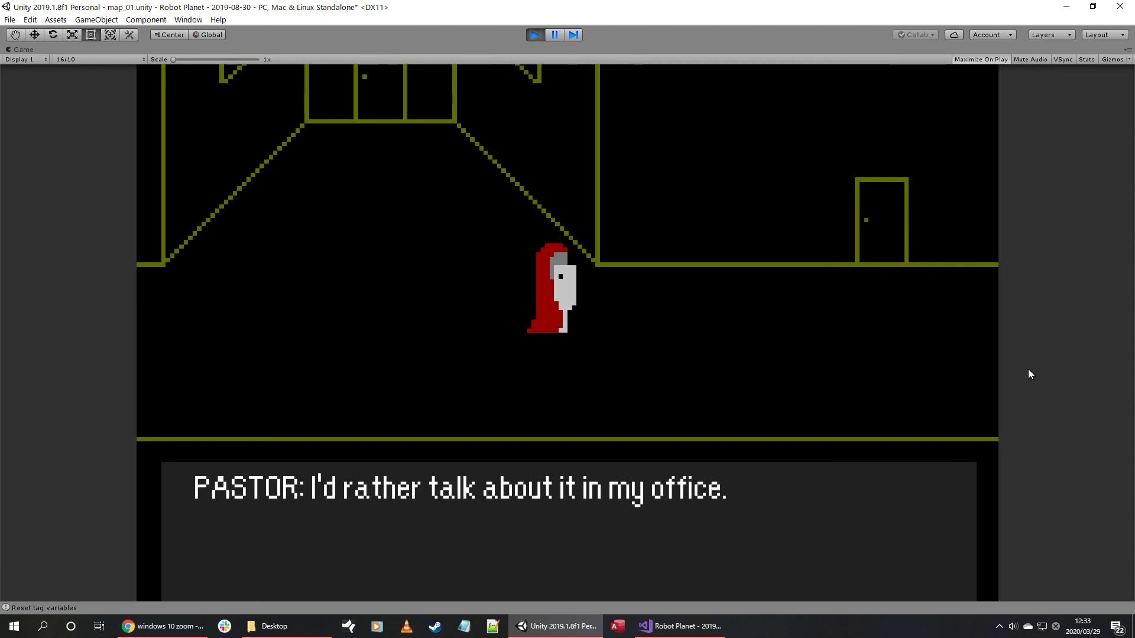
key(space)
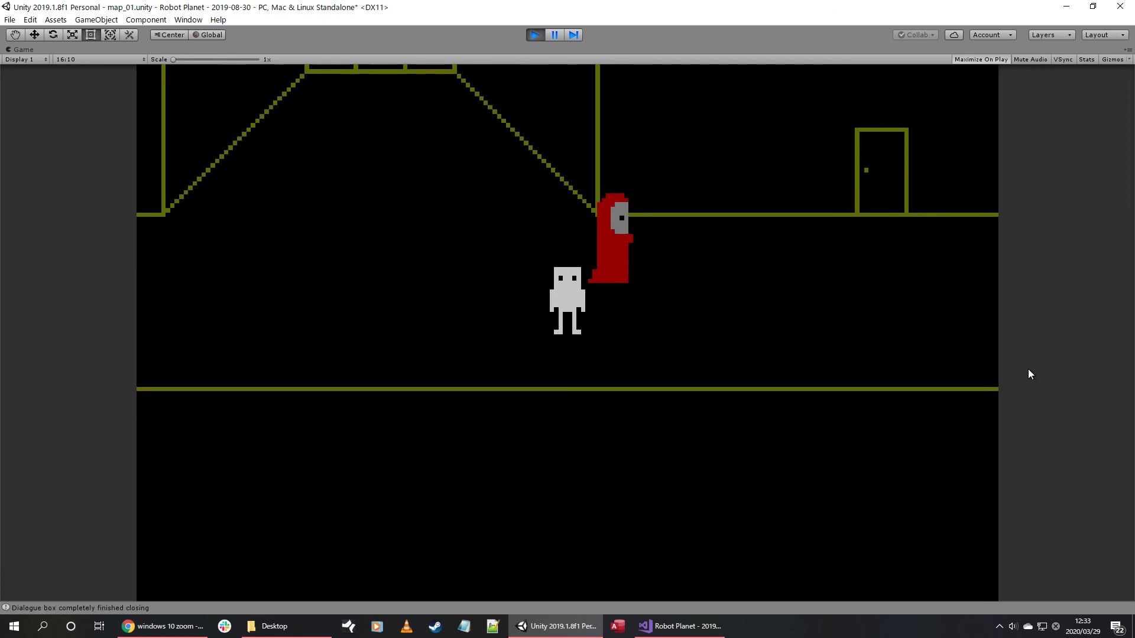
Step: Follow the Pastor along the hallway, interrupt his walk two more times, and dismiss each dialogue
key(Up)
key(Right)
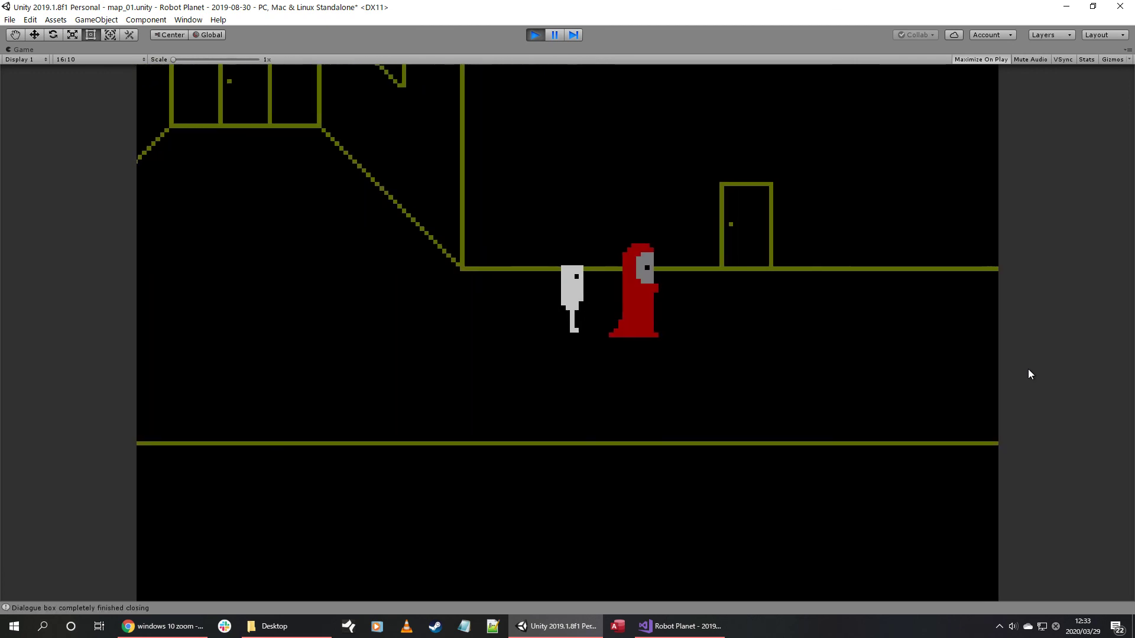
key(space)
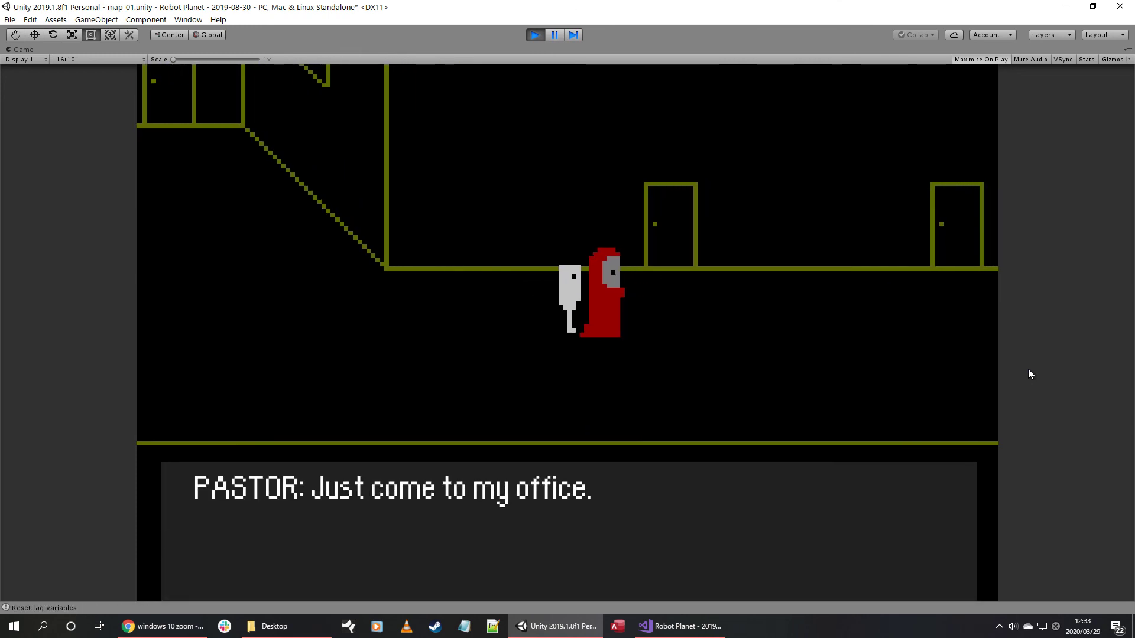
key(space)
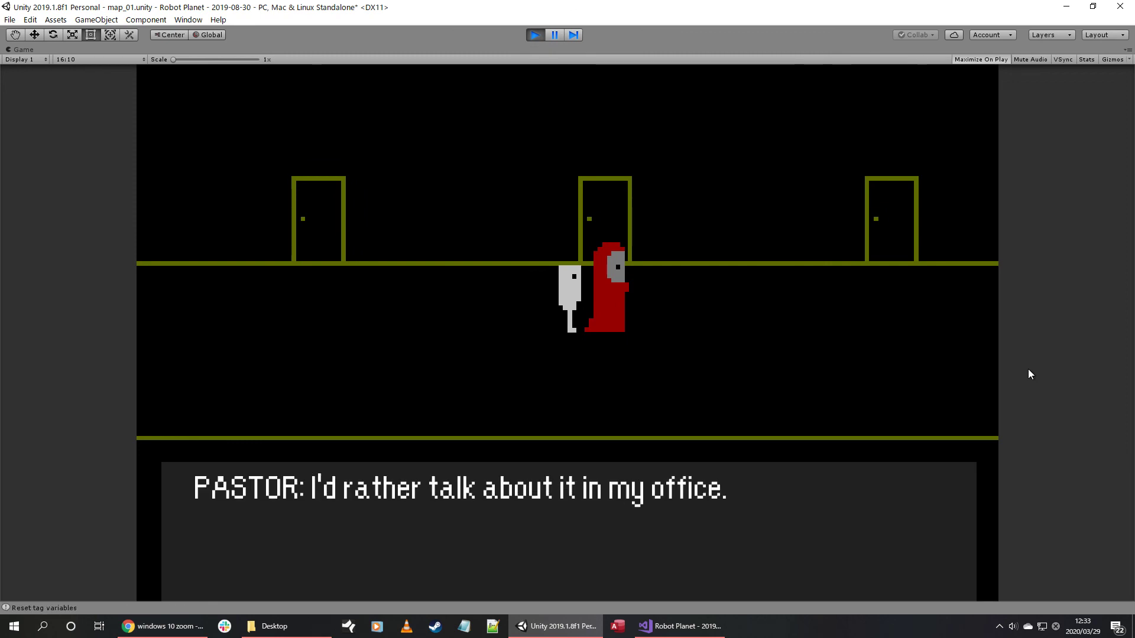
key(space)
Step: Walk the player ahead to the far end of the hallway and wait by the office door for the Pastor
key(Right)
key(Down)
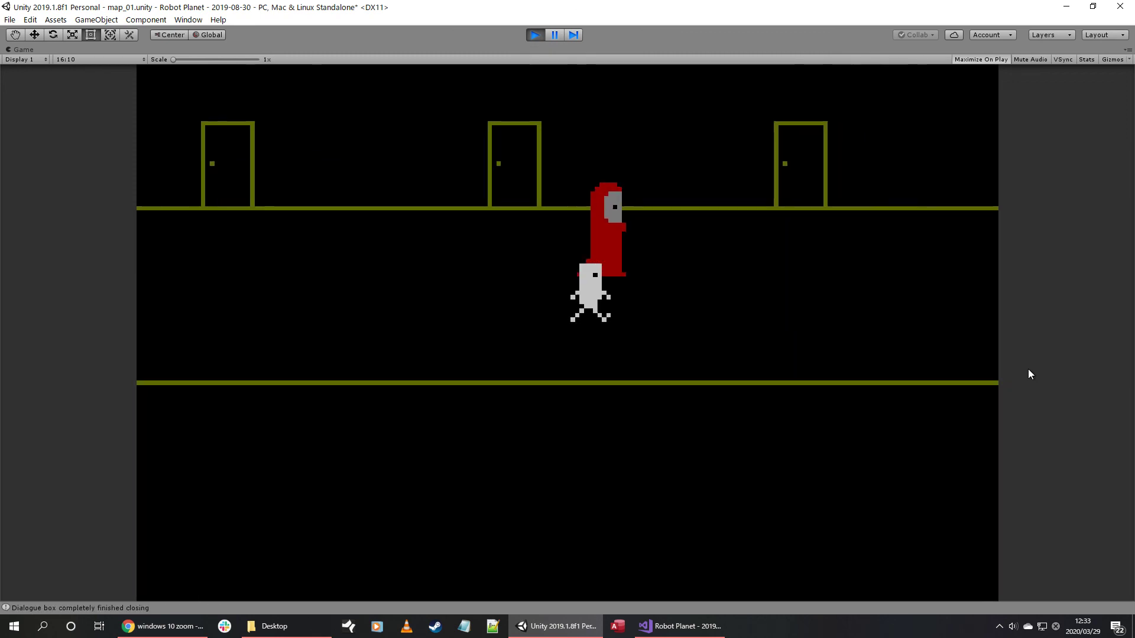
key(Right)
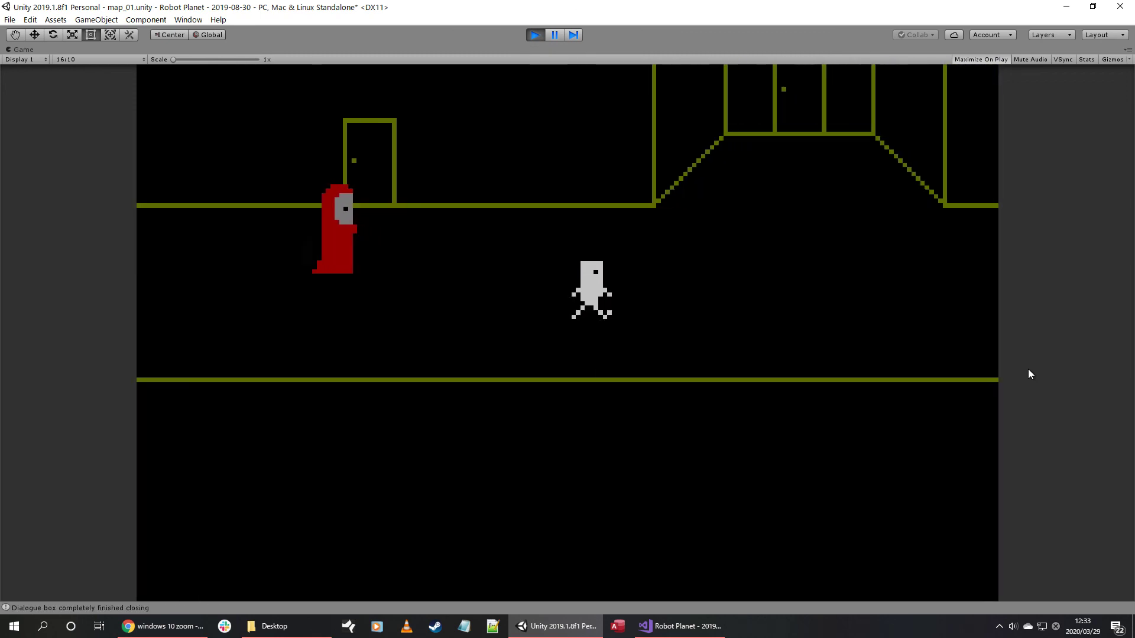
key(Right)
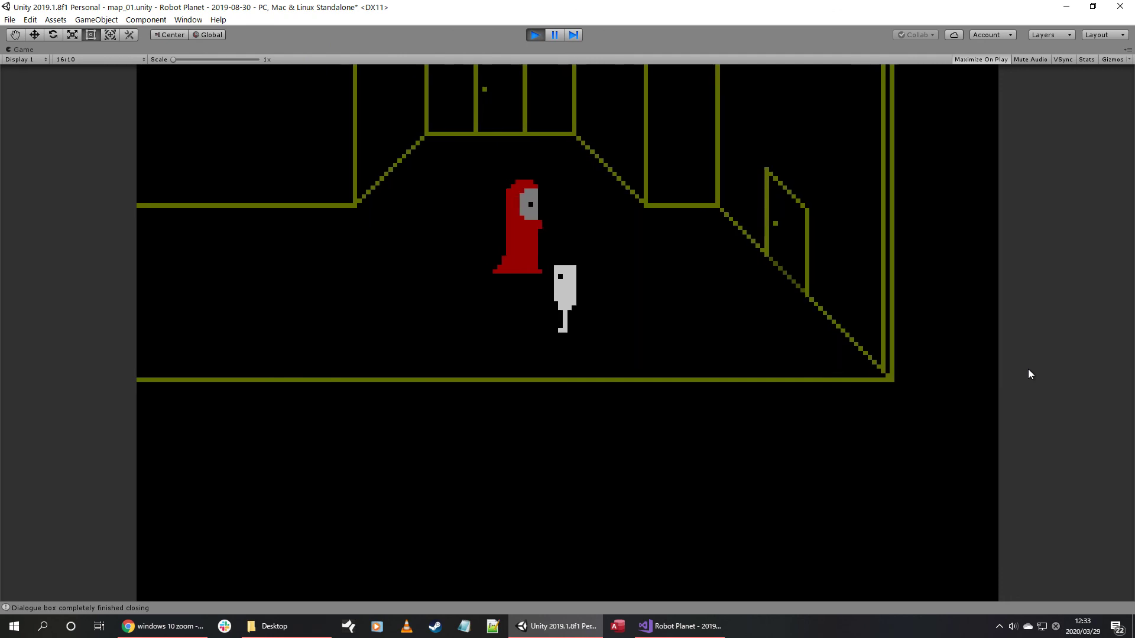
key(Right)
key(Down)
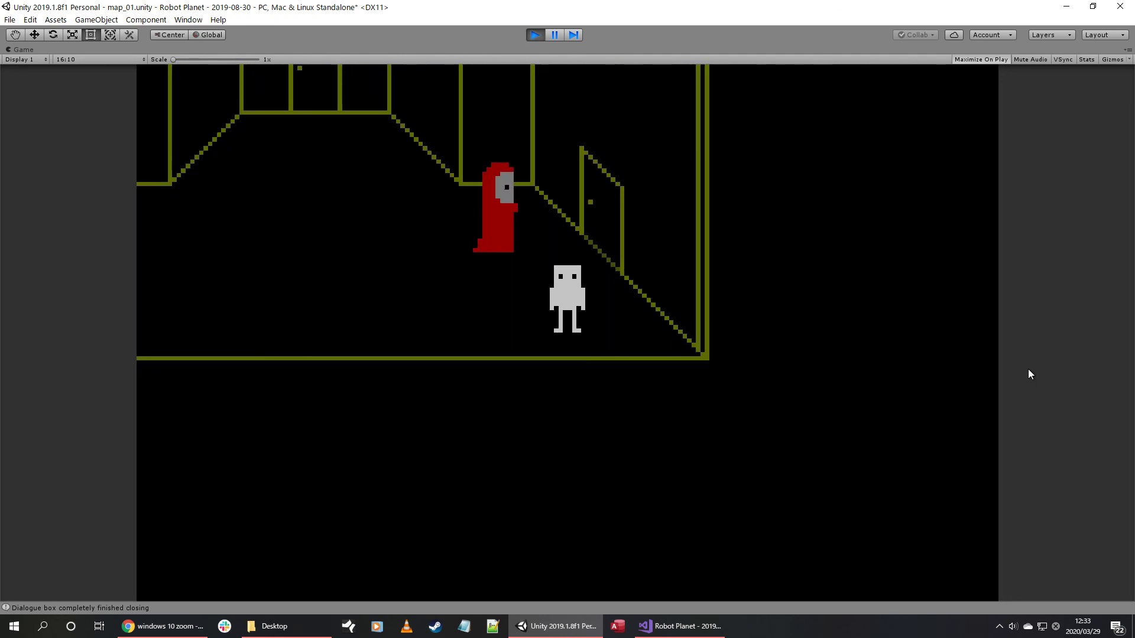
key(Up)
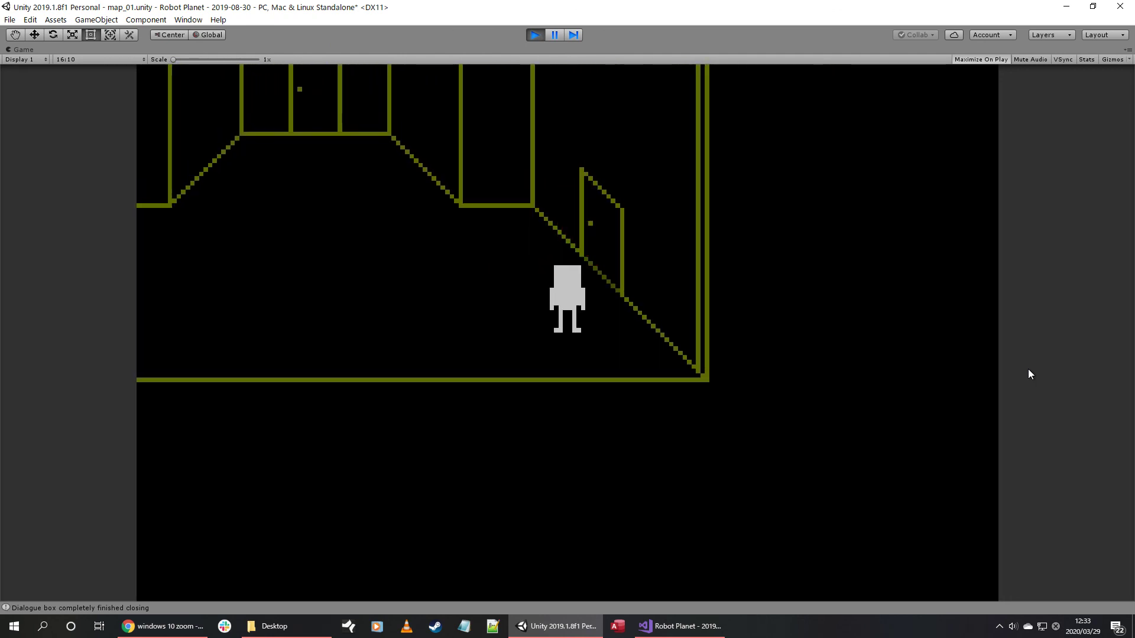
key(Down)
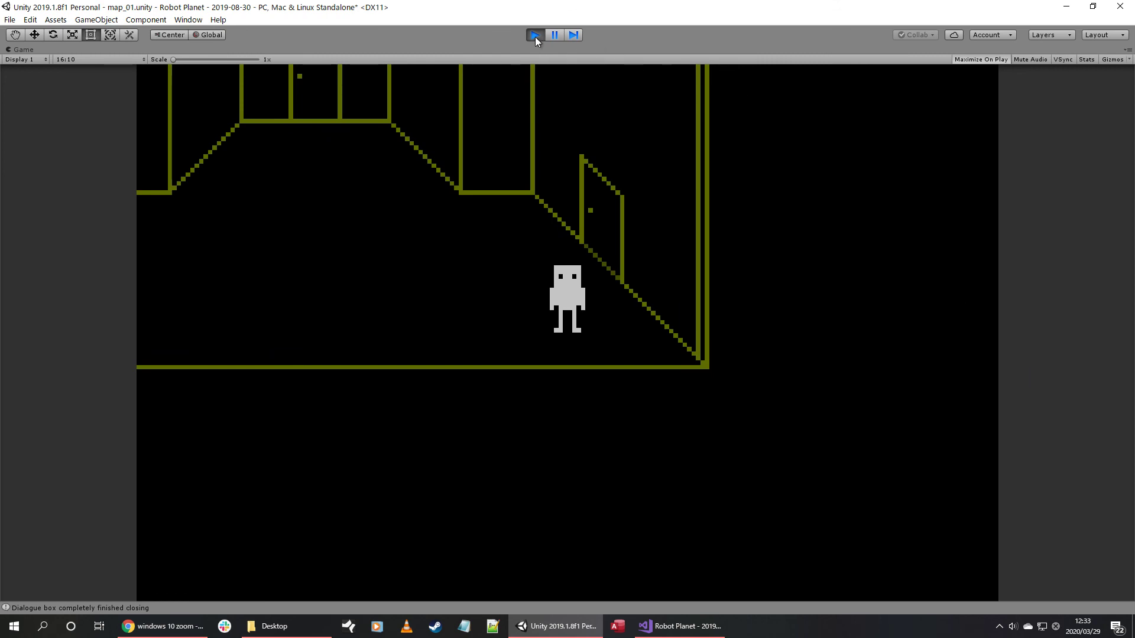